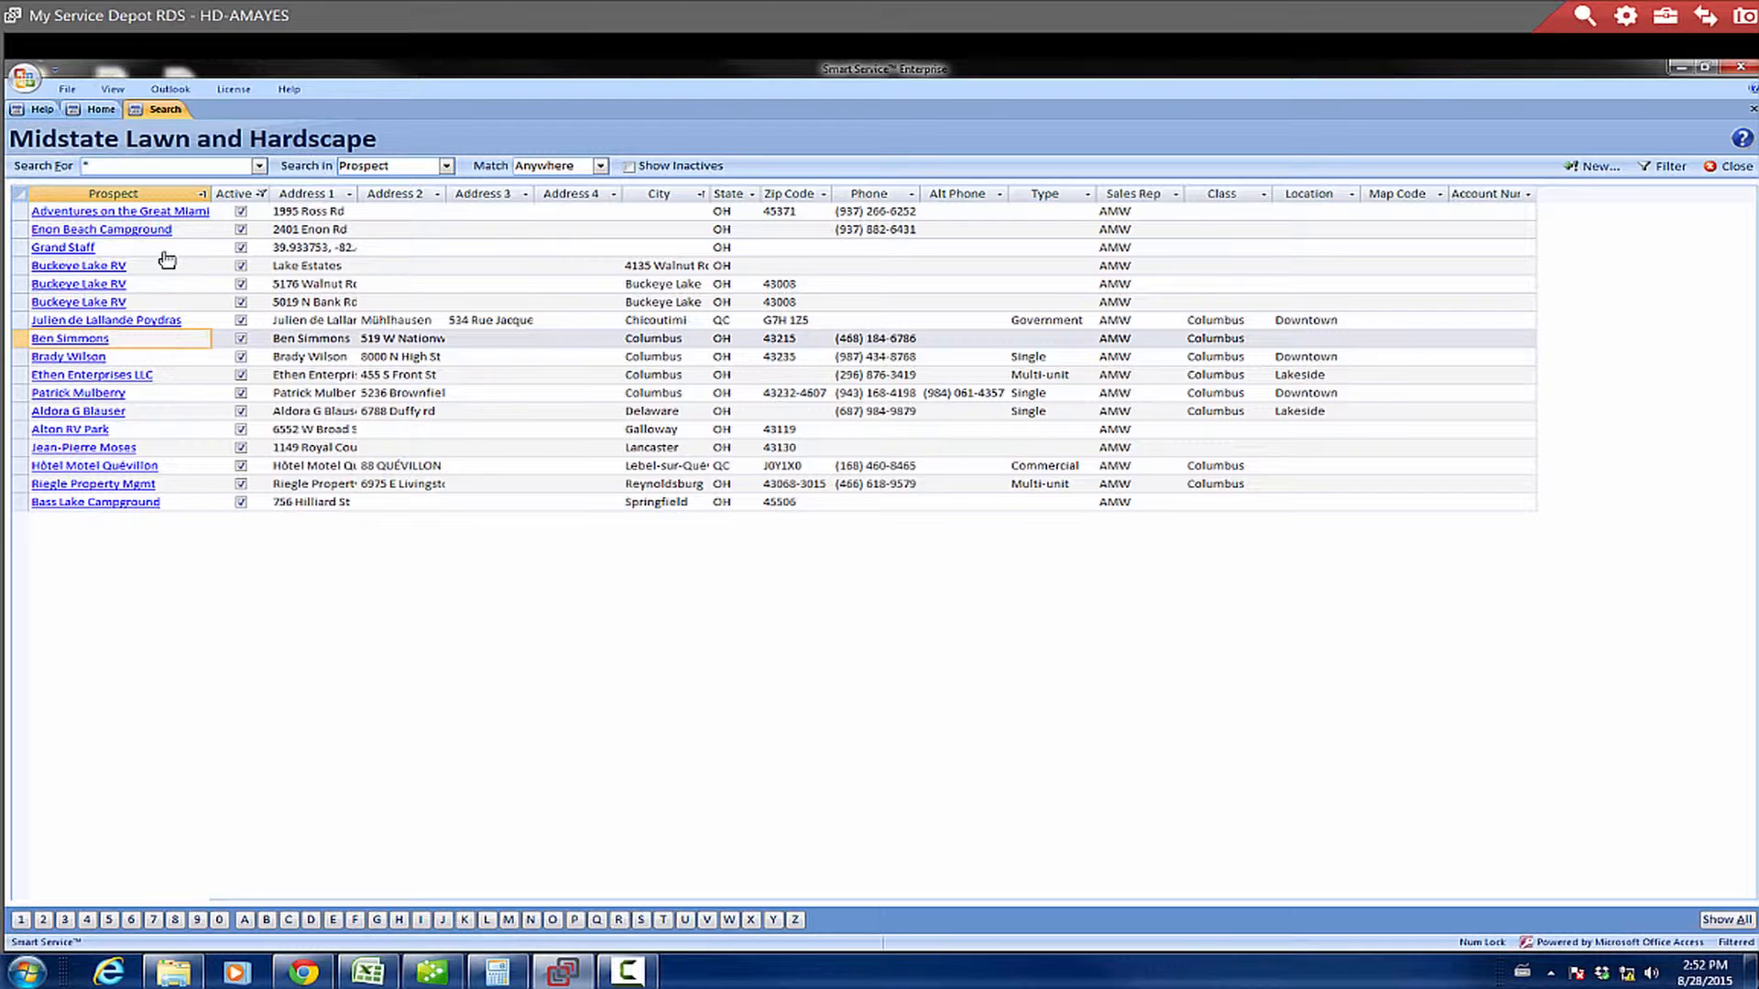
# Search the prospects by the prospect's first name and open the matching prospect record.
pyautogui.click(168, 168)
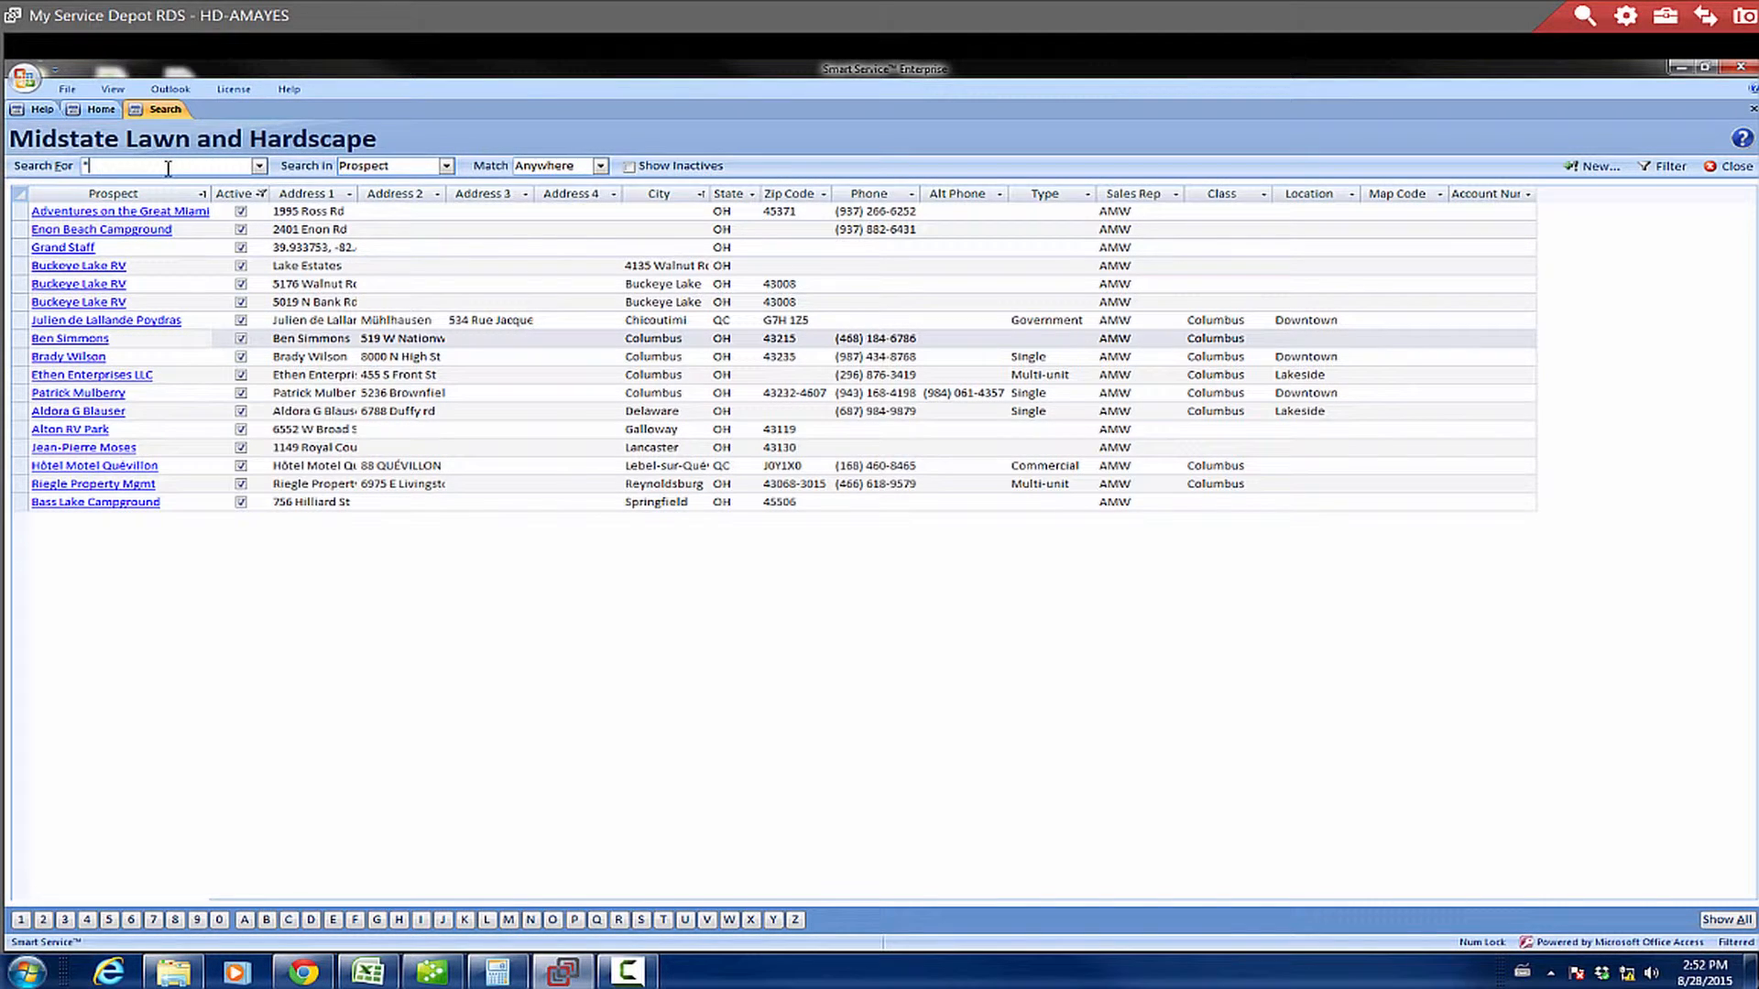
pyautogui.press('BackSpace')
pyautogui.write('Benn')
pyautogui.press('BackSpace')
pyautogui.press('Return')
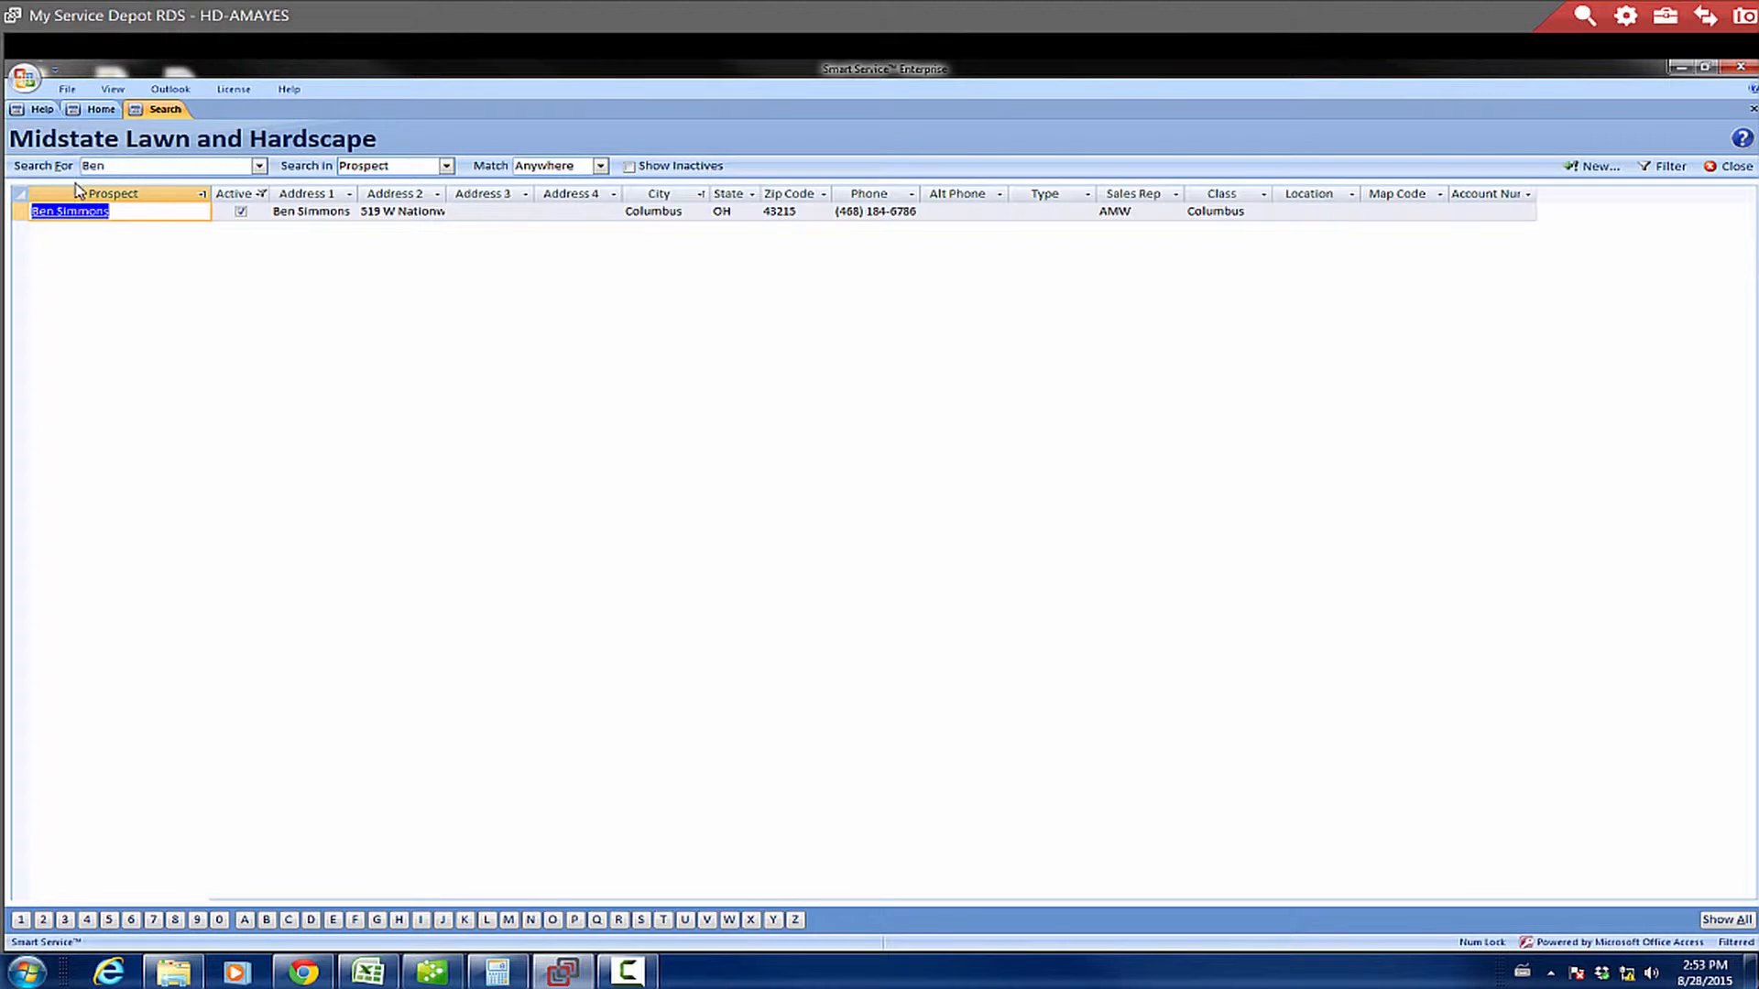
pyautogui.click(76, 213)
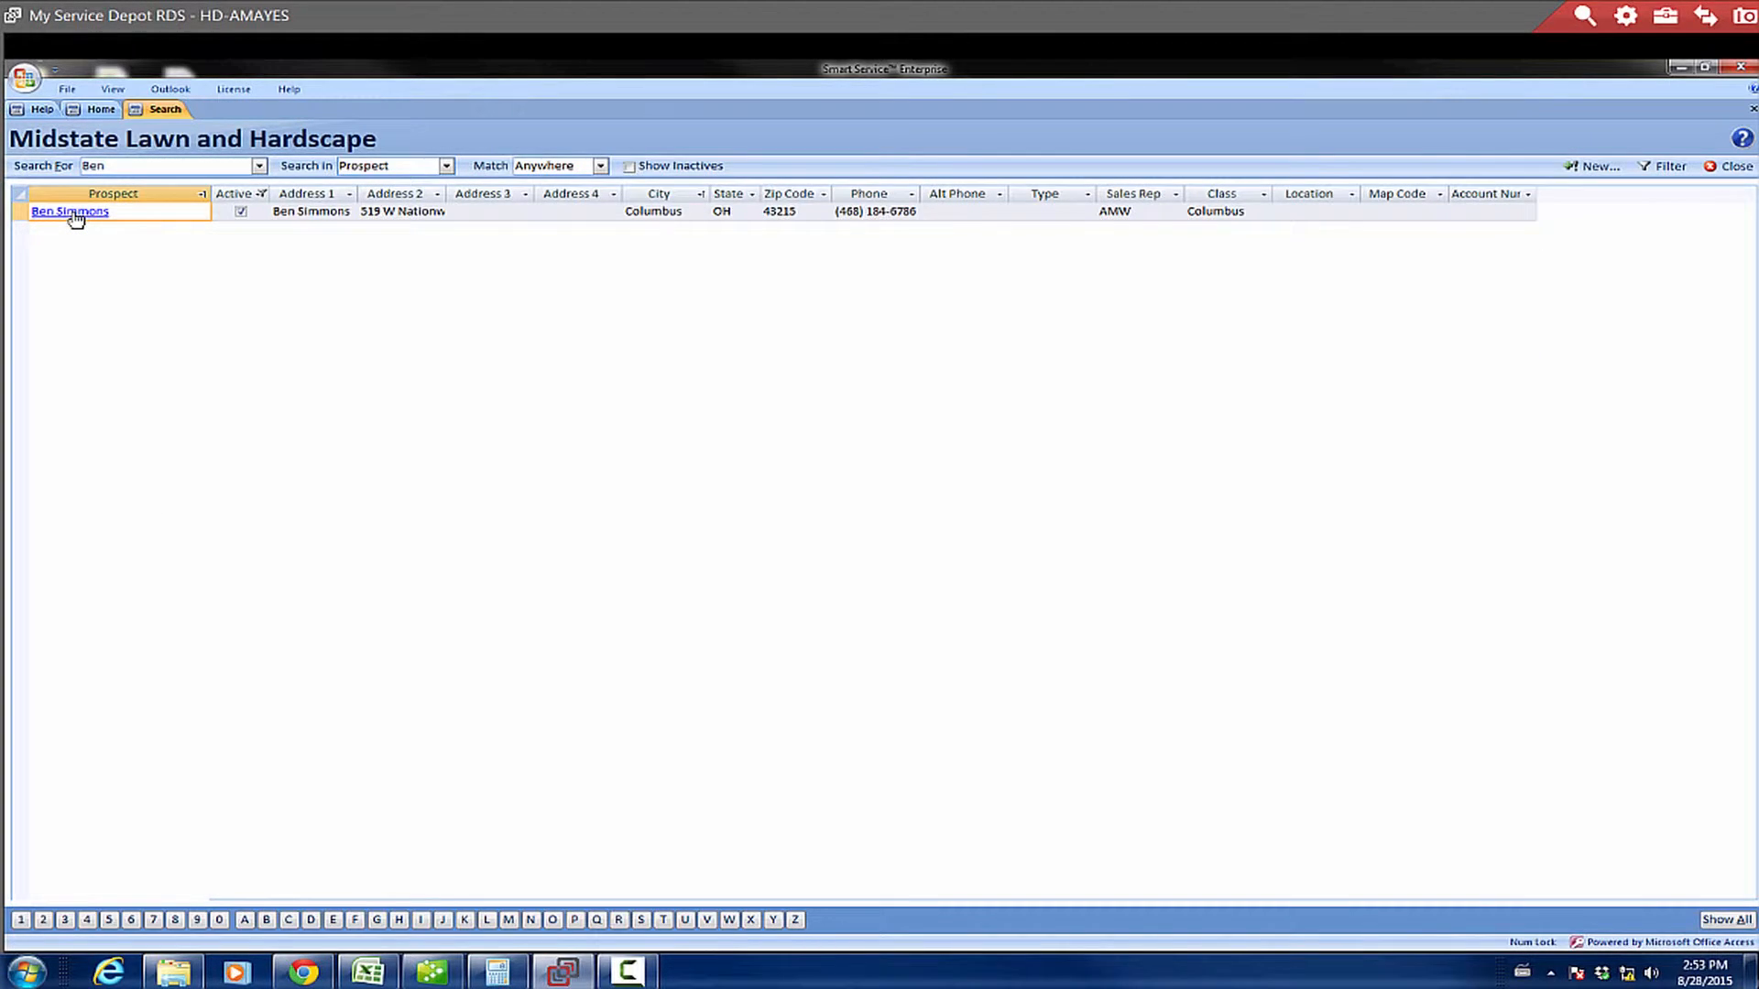
pyautogui.doubleClick(76, 214)
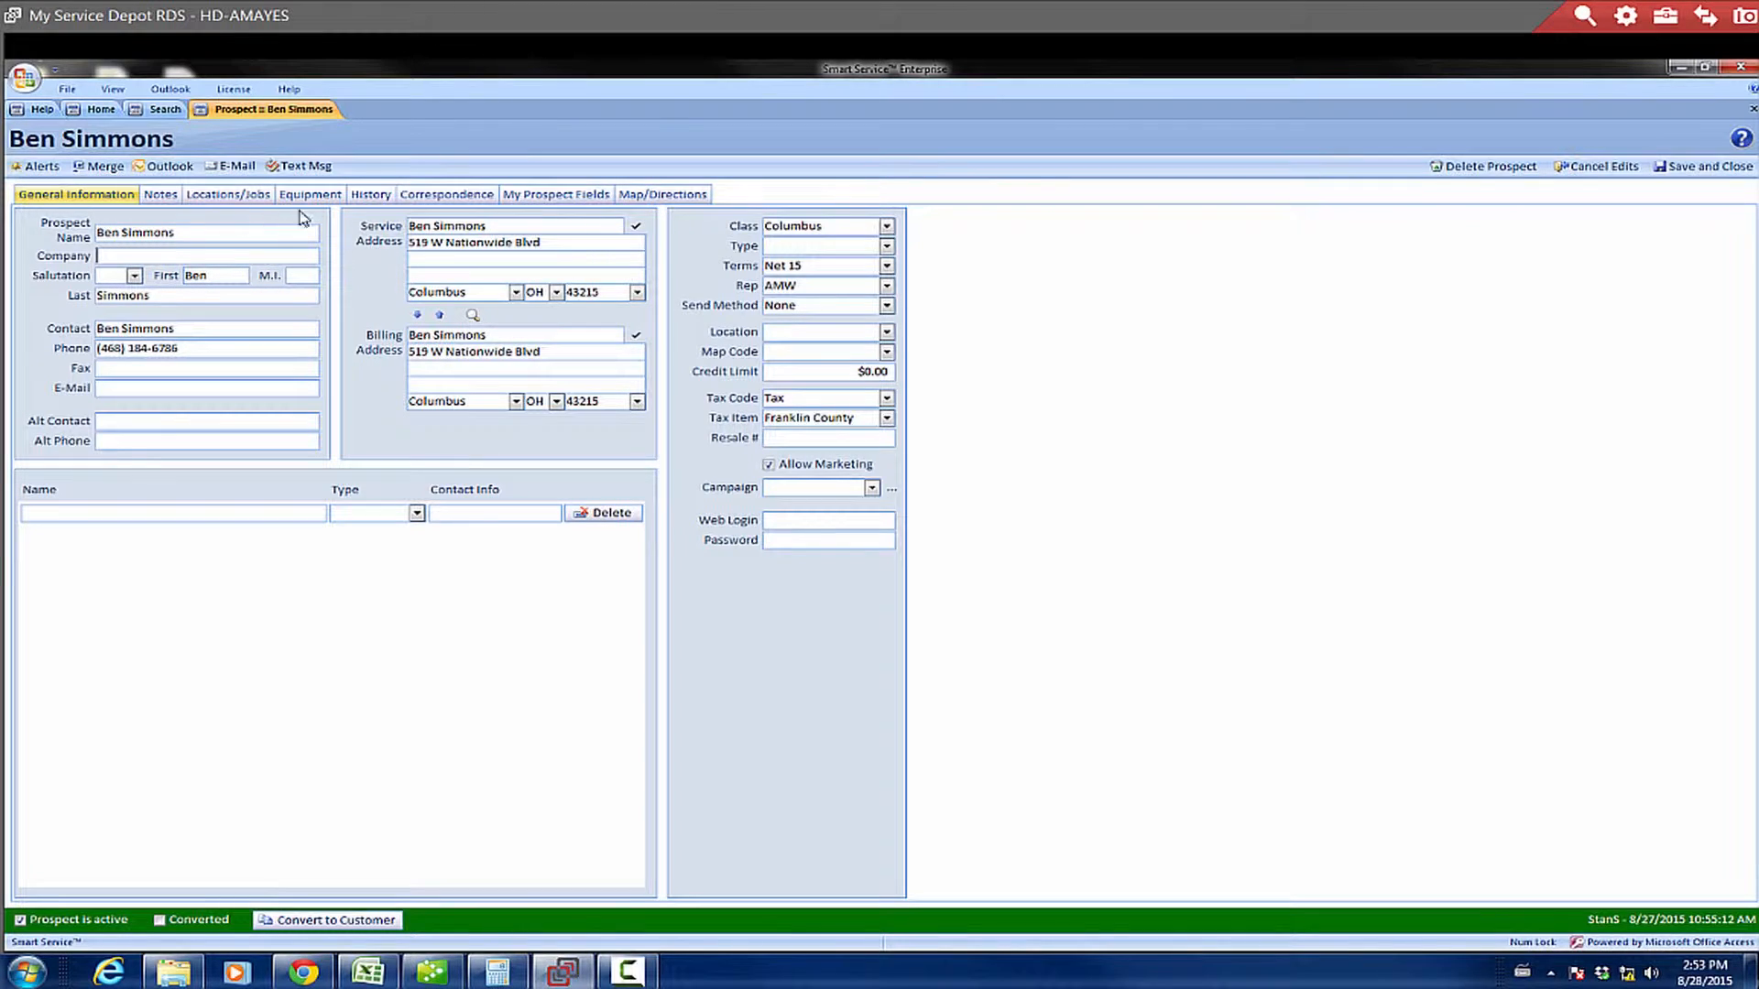
# Look at the beds.png picture entry in the prospect's correspondence and close it by saving.
pyautogui.click(429, 196)
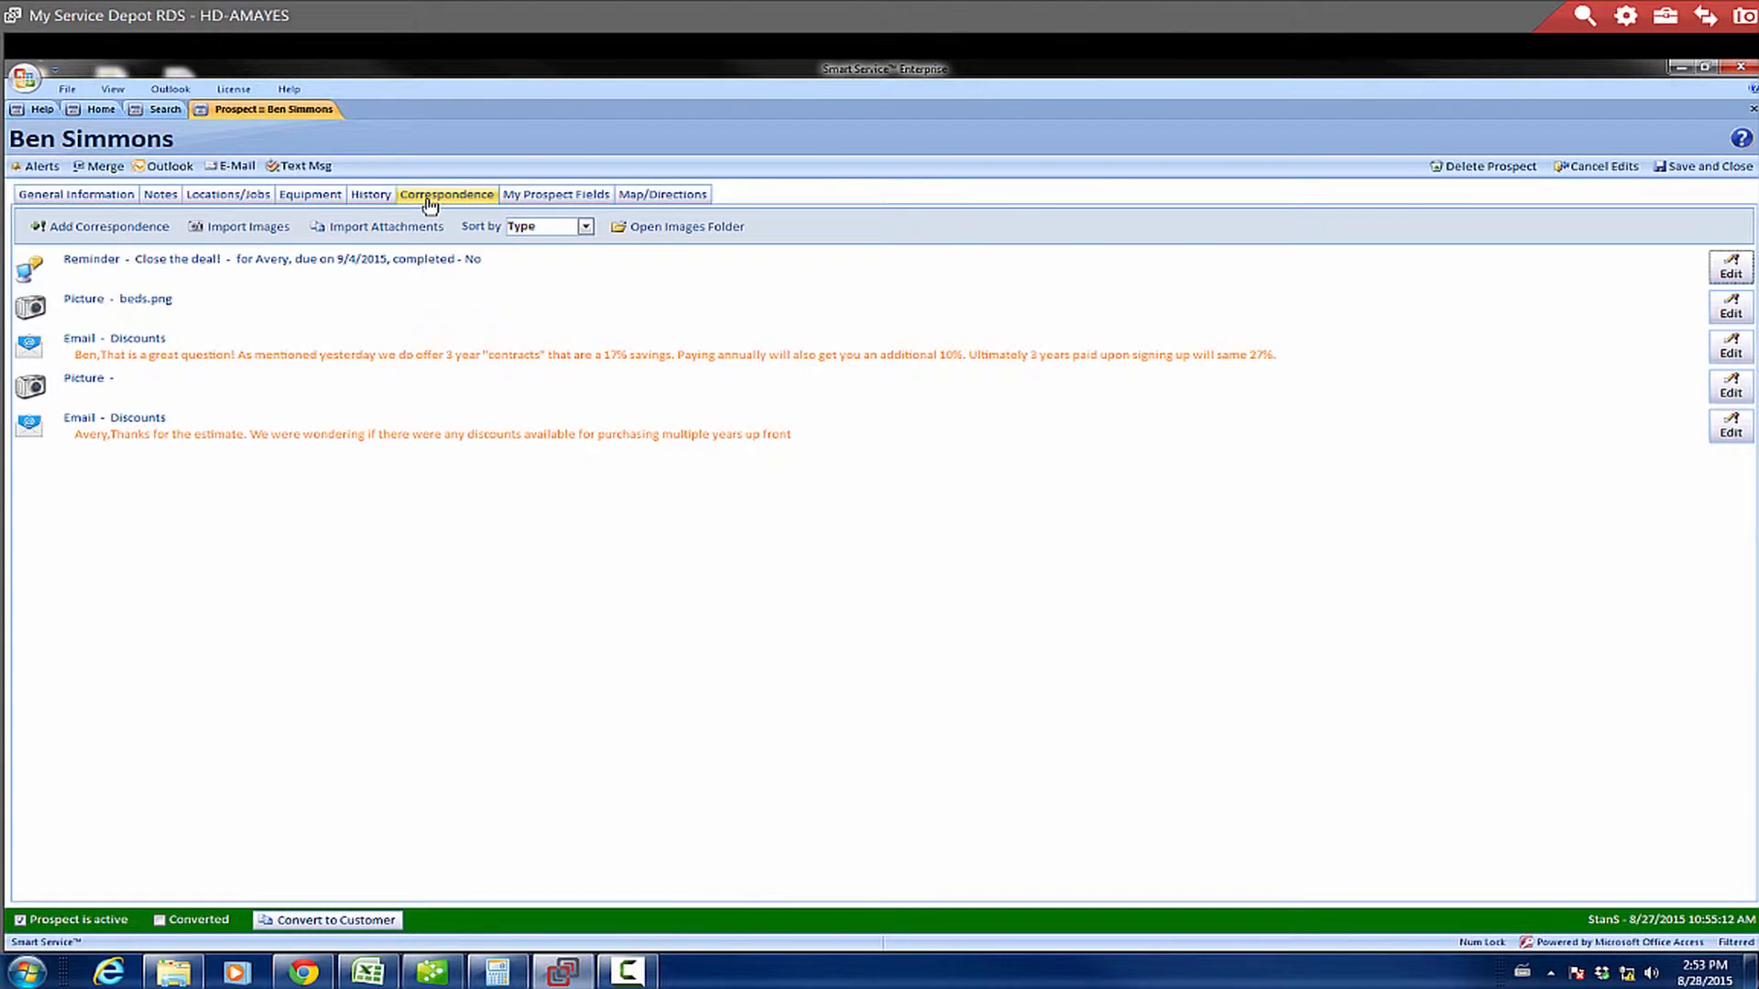
pyautogui.doubleClick(134, 301)
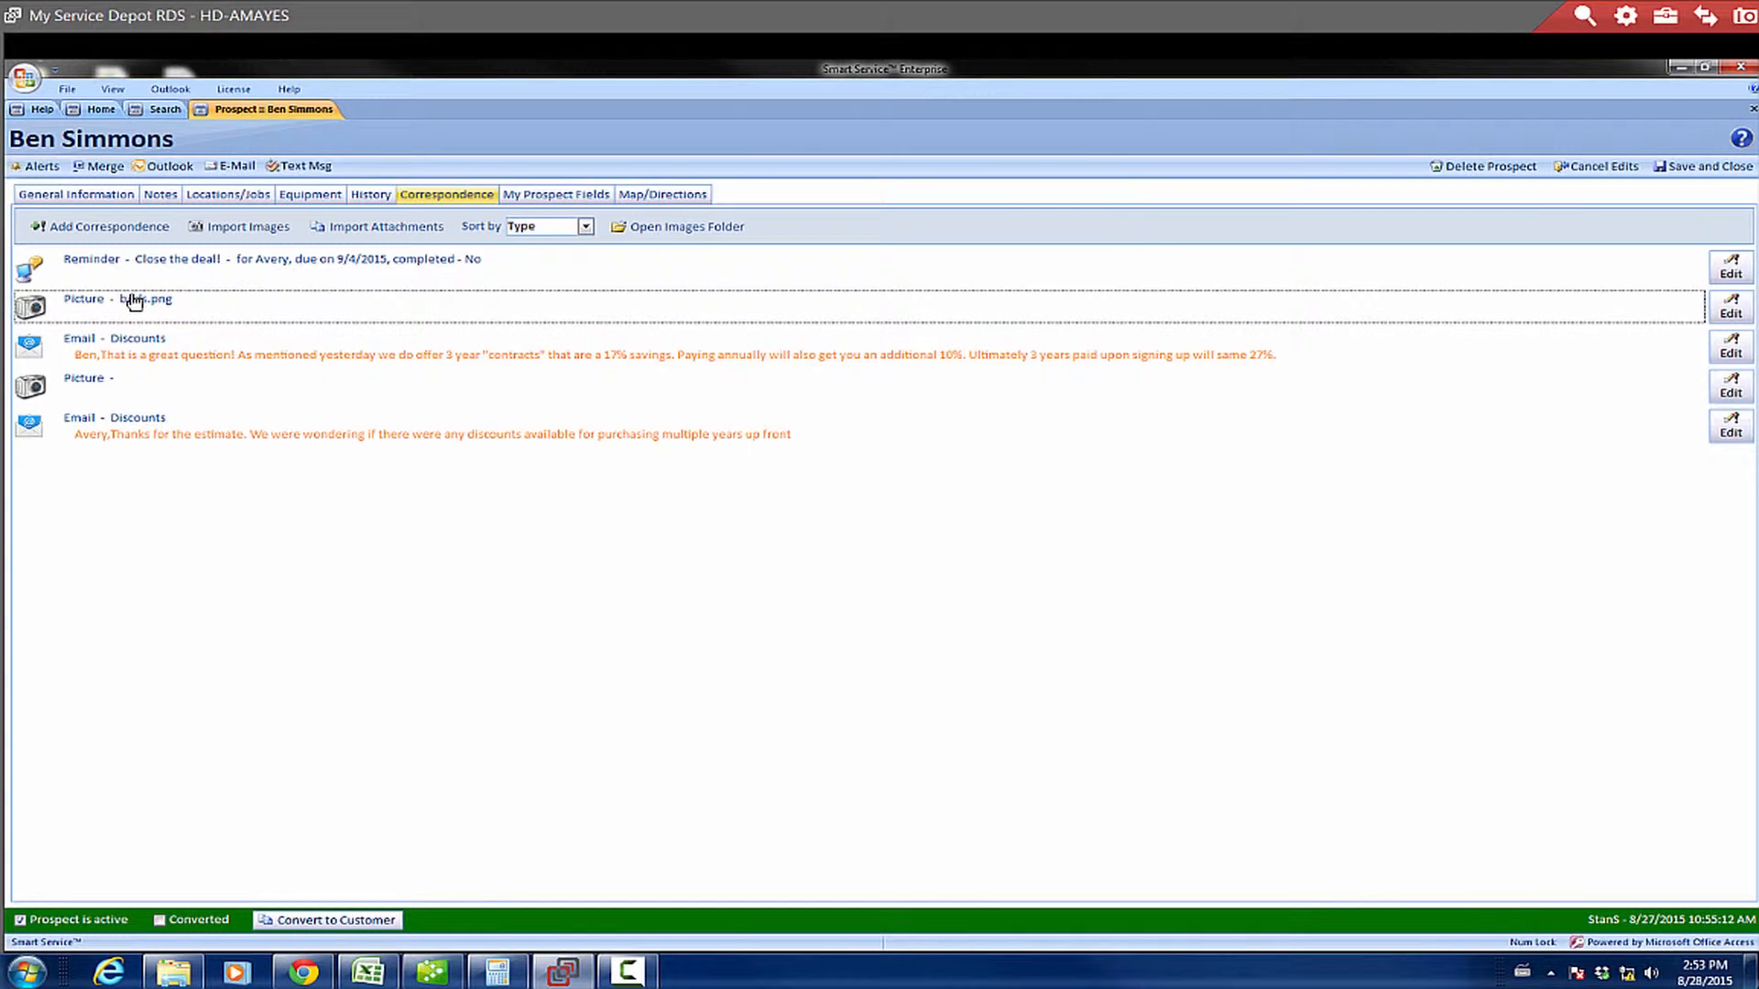
pyautogui.click(743, 283)
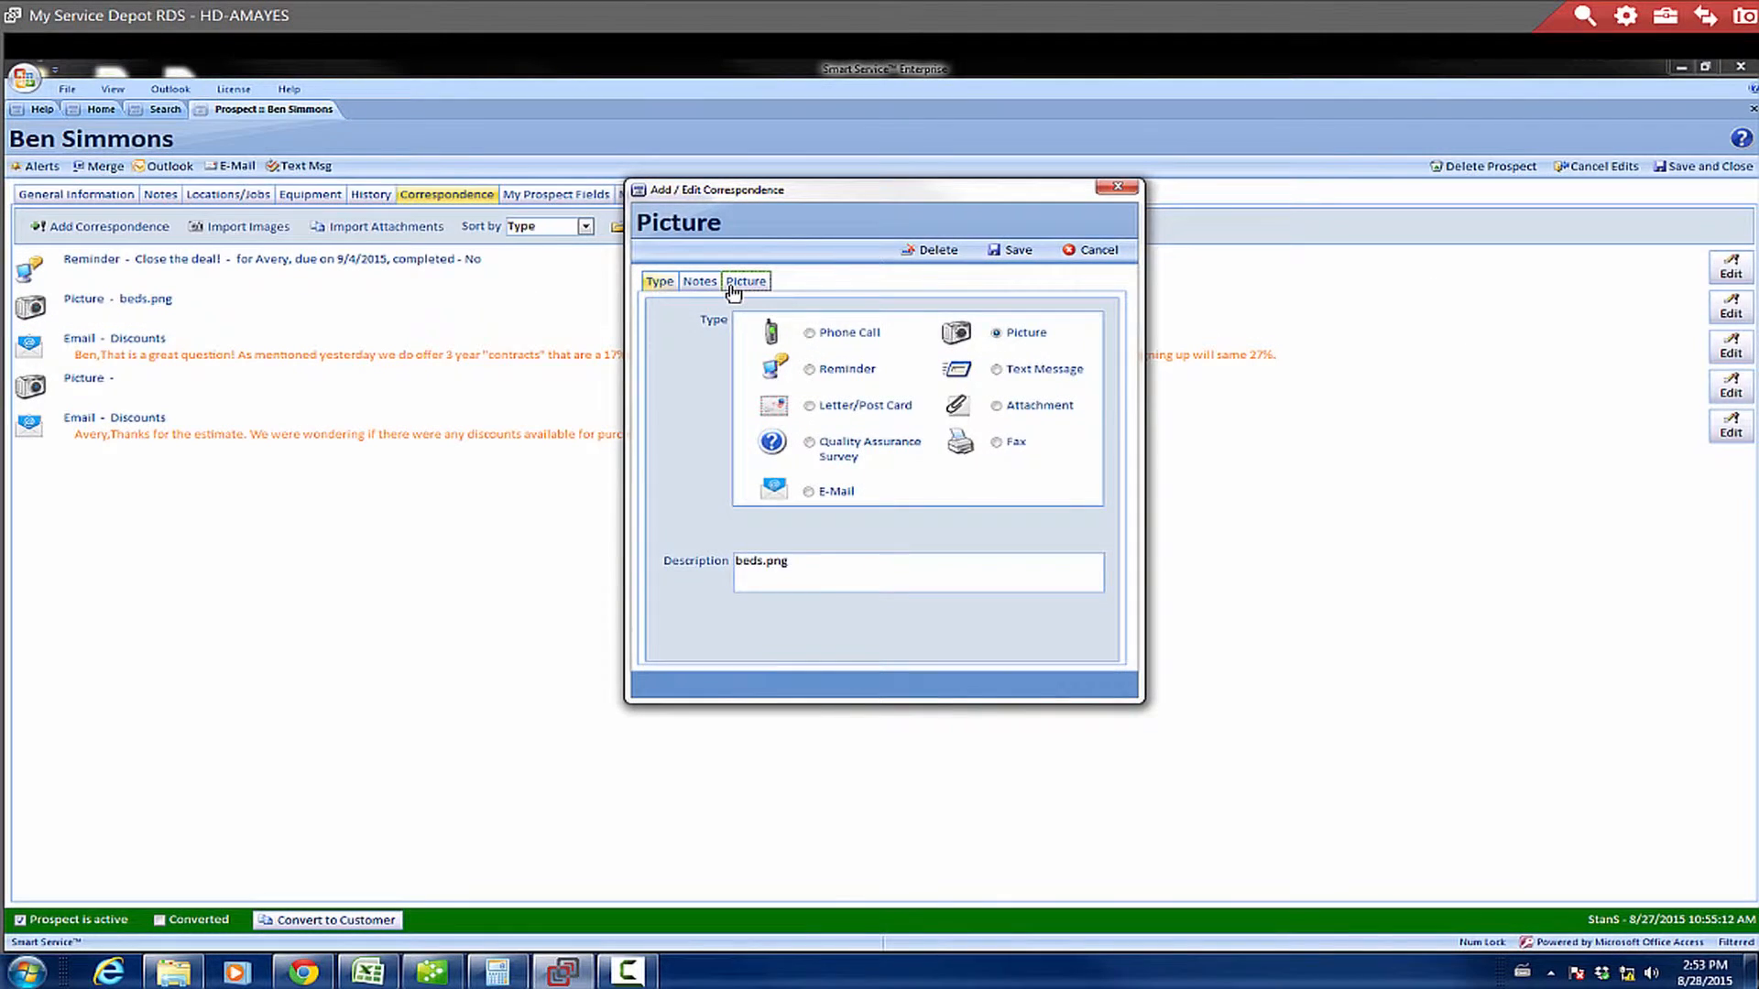
pyautogui.click(1015, 251)
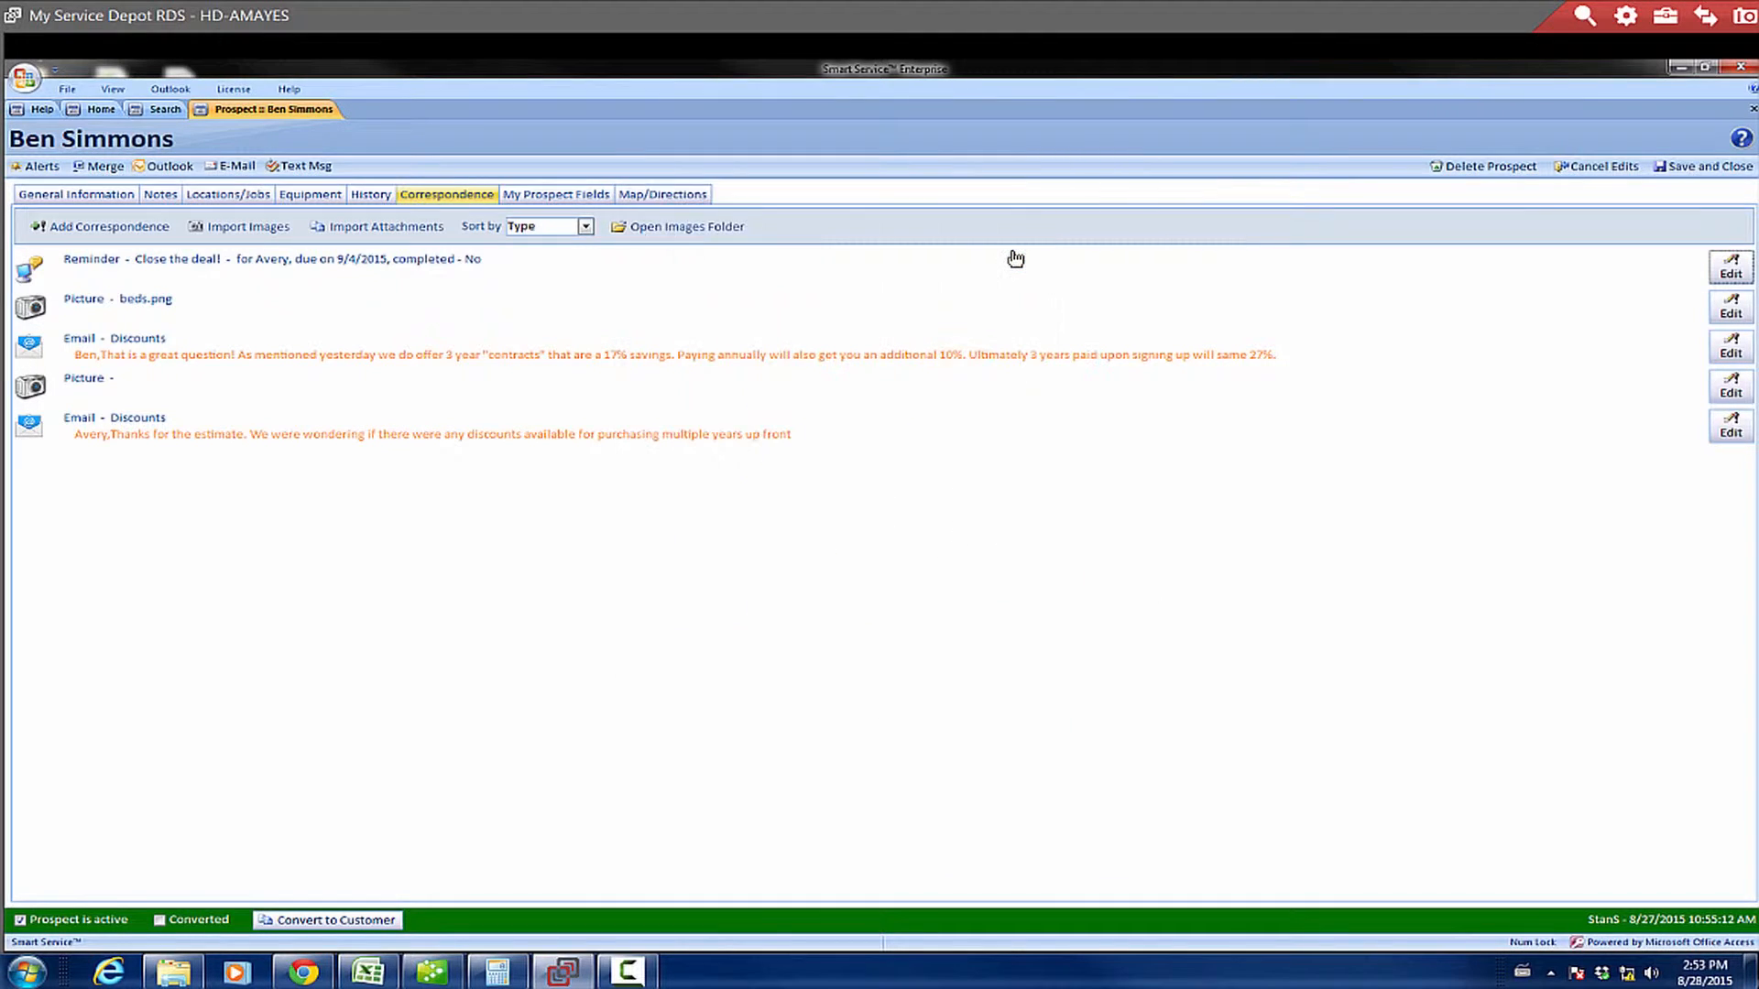
# Add a Phone Call correspondence for the prospect, assigned to the sales rep, with a start time of 5:00 PM.
pyautogui.click(135, 229)
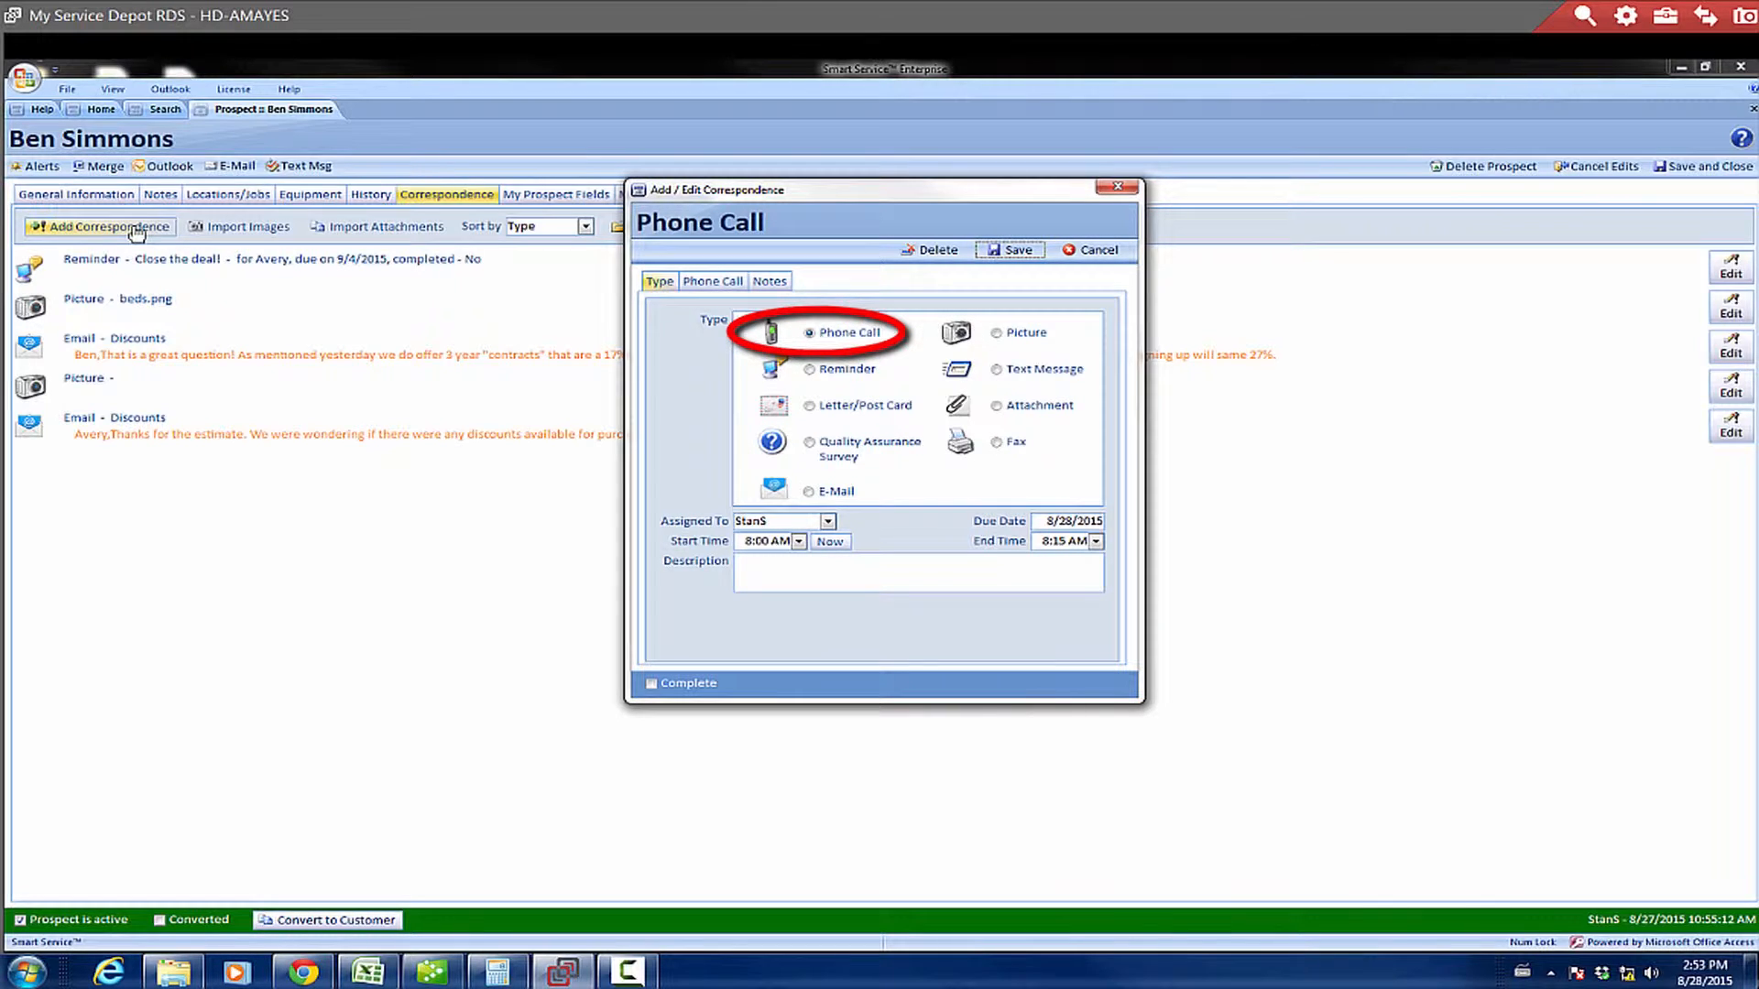
pyautogui.click(829, 522)
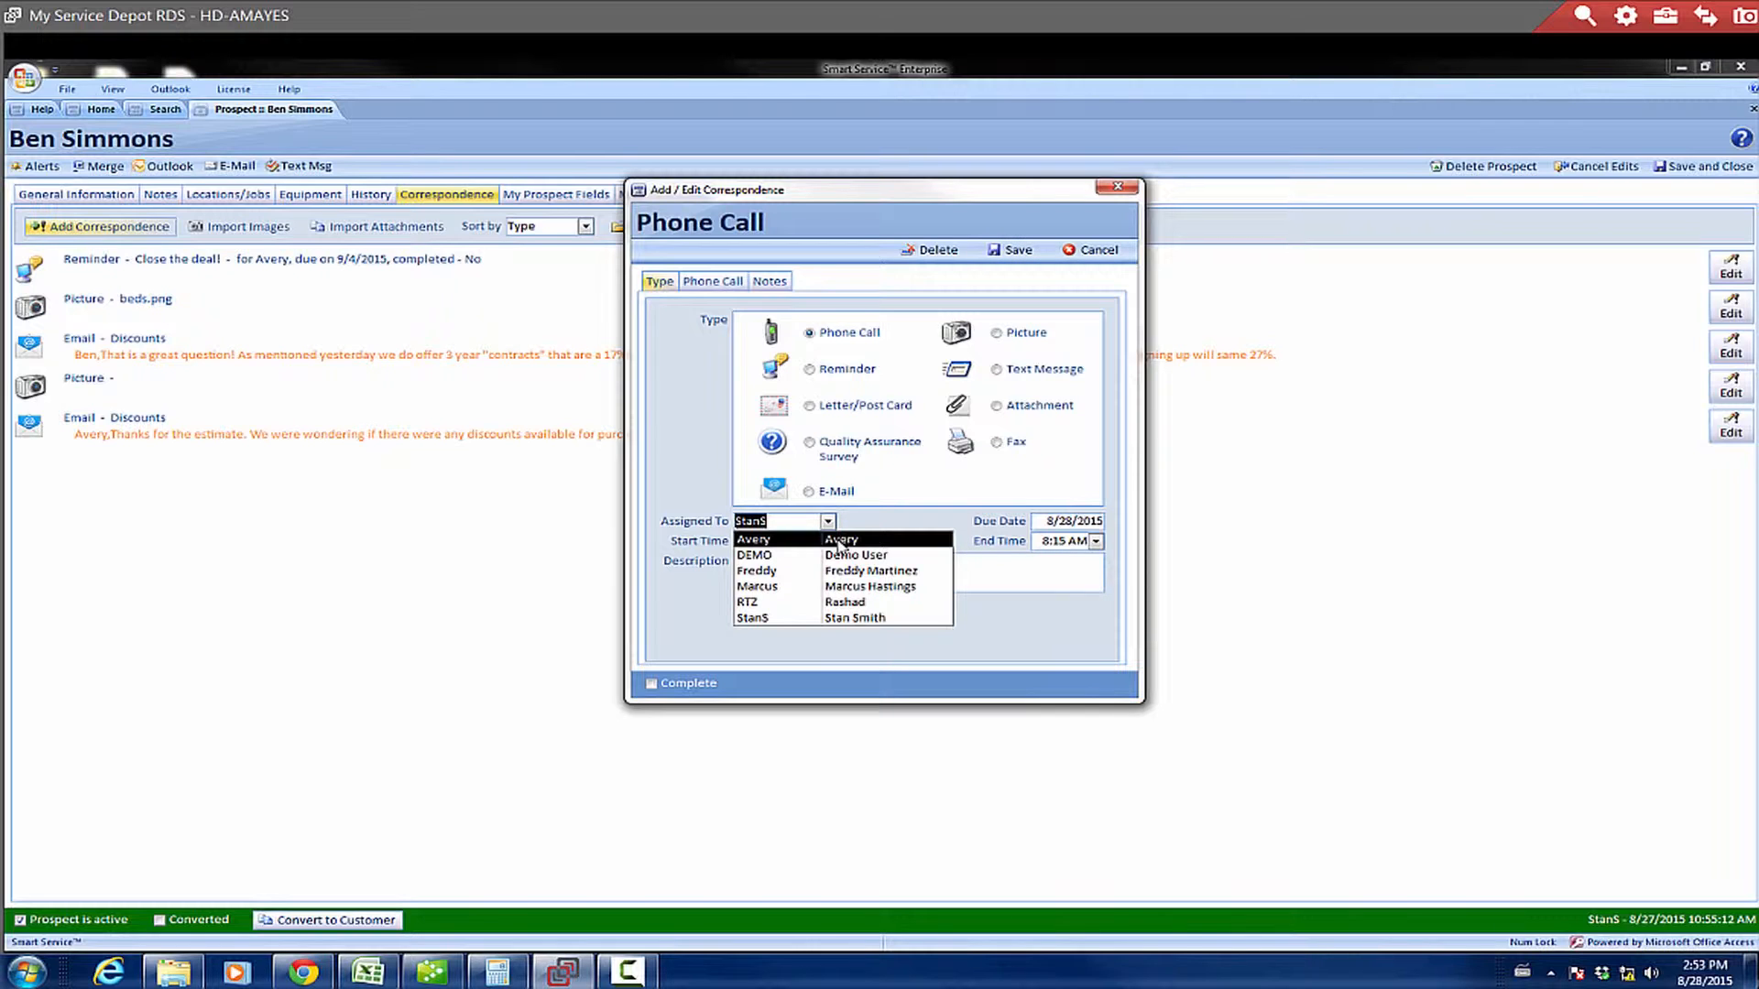
pyautogui.click(840, 542)
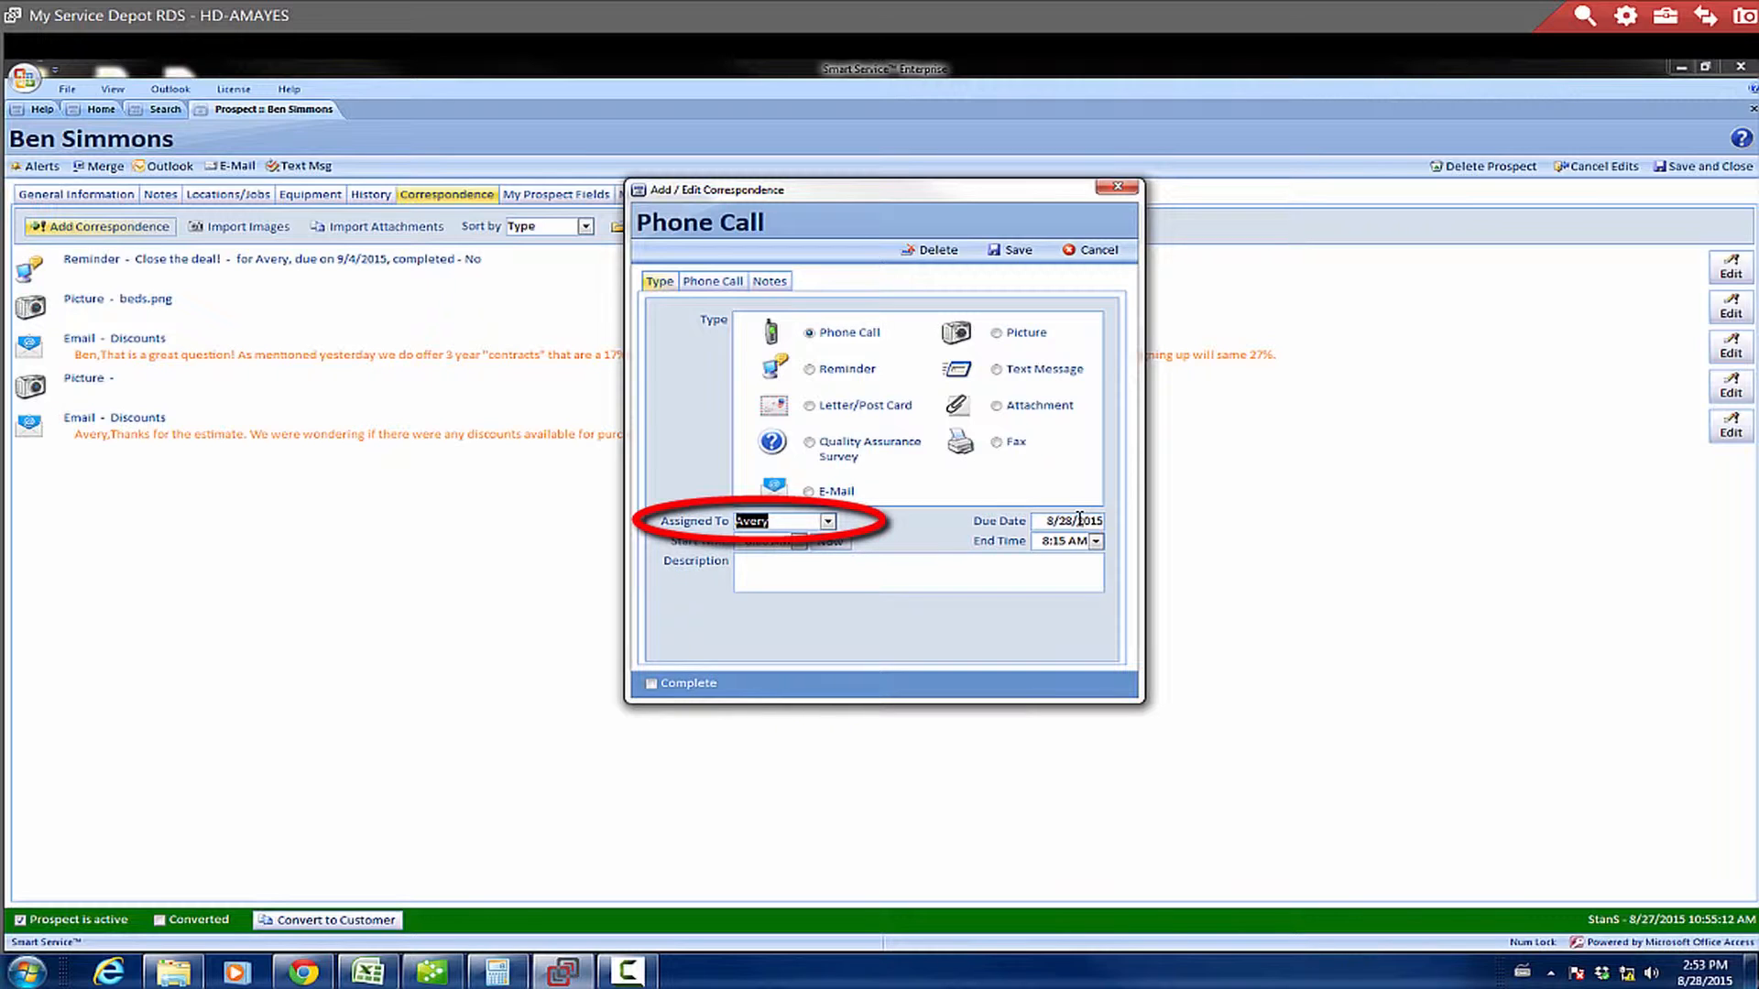
pyautogui.click(799, 542)
pyautogui.moveTo(800, 645); pyautogui.dragTo(798, 723)
pyautogui.click(770, 716)
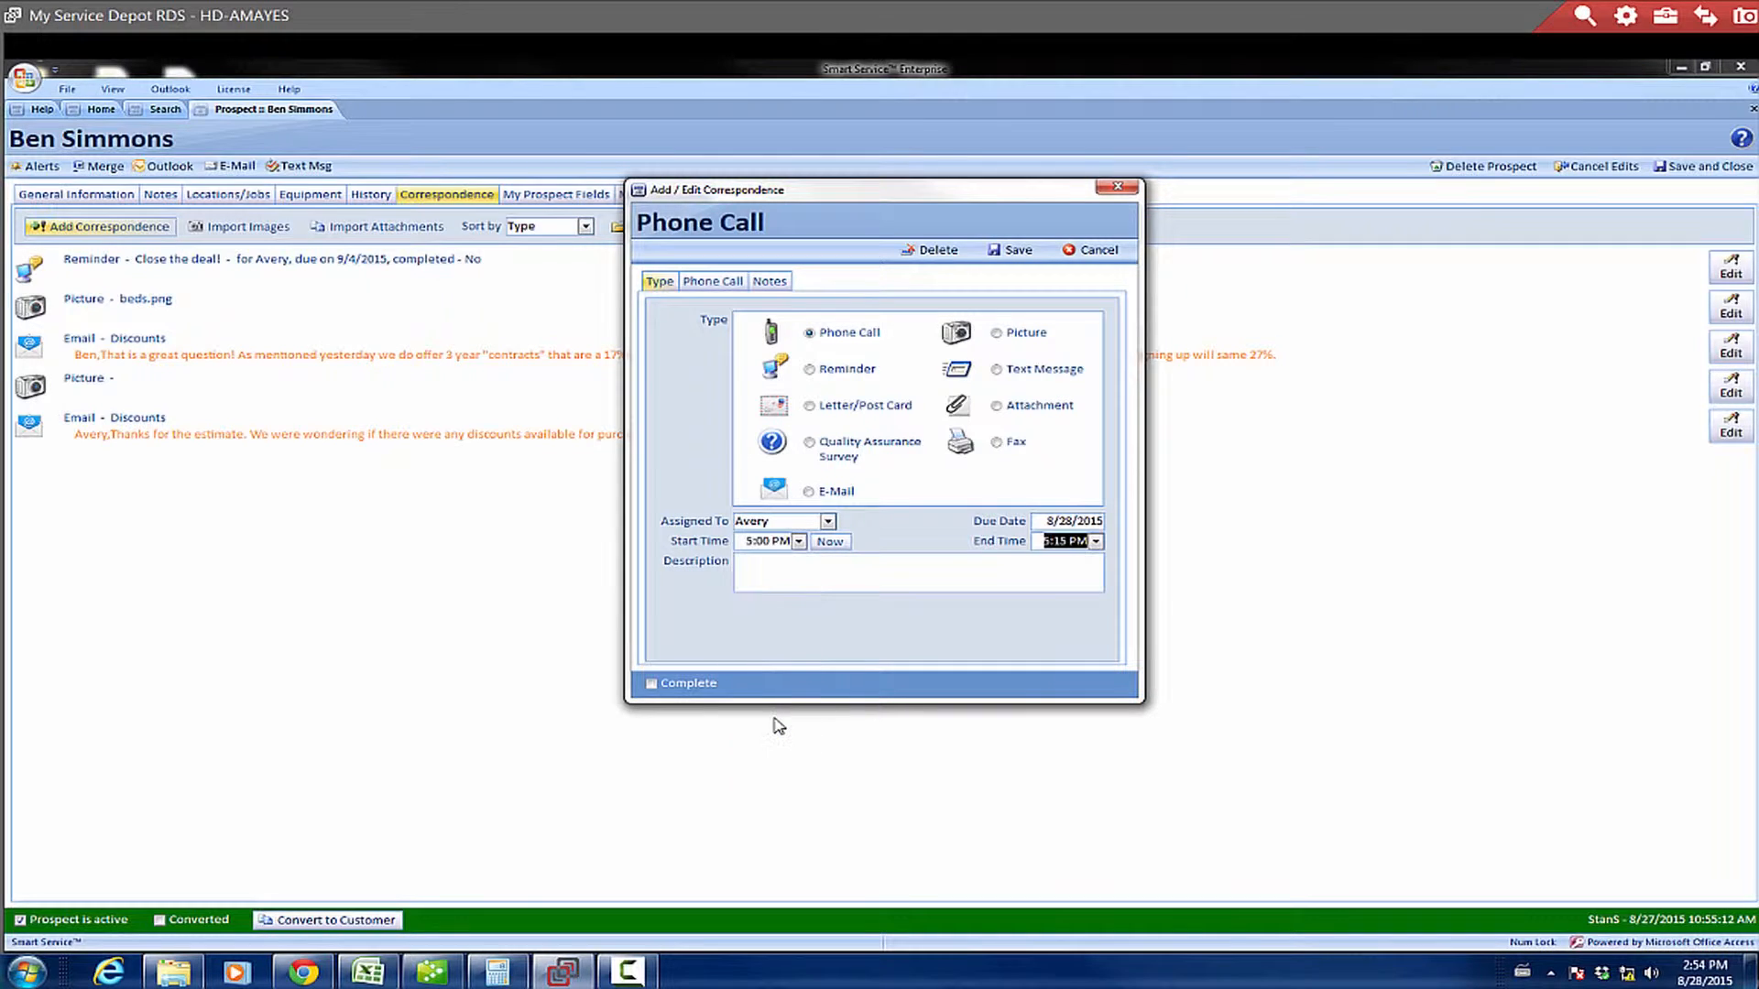
# Describe the phone call as the prospect "looking to add additional services to the estimate. Please call after 5 to the ofice #" and save it.
pyautogui.click(789, 573)
pyautogui.write('Ben is looking to add additional services to the estimate. Please call after 5 to the ofice #')
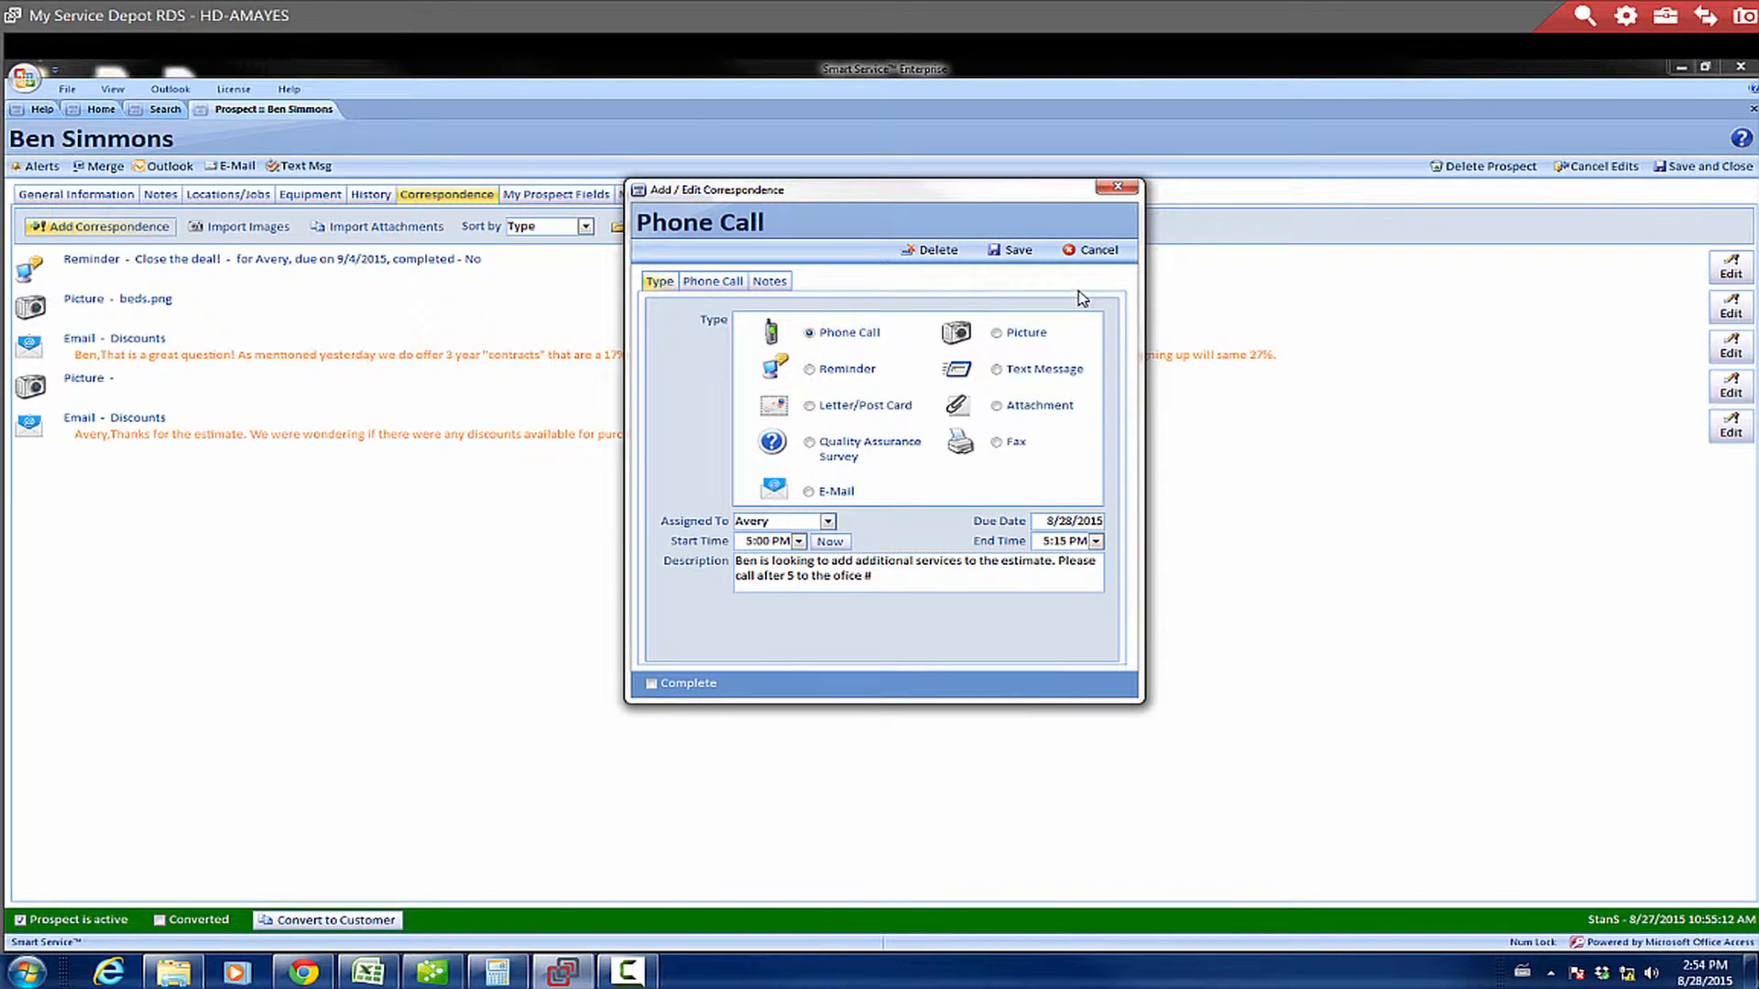
pyautogui.click(1018, 250)
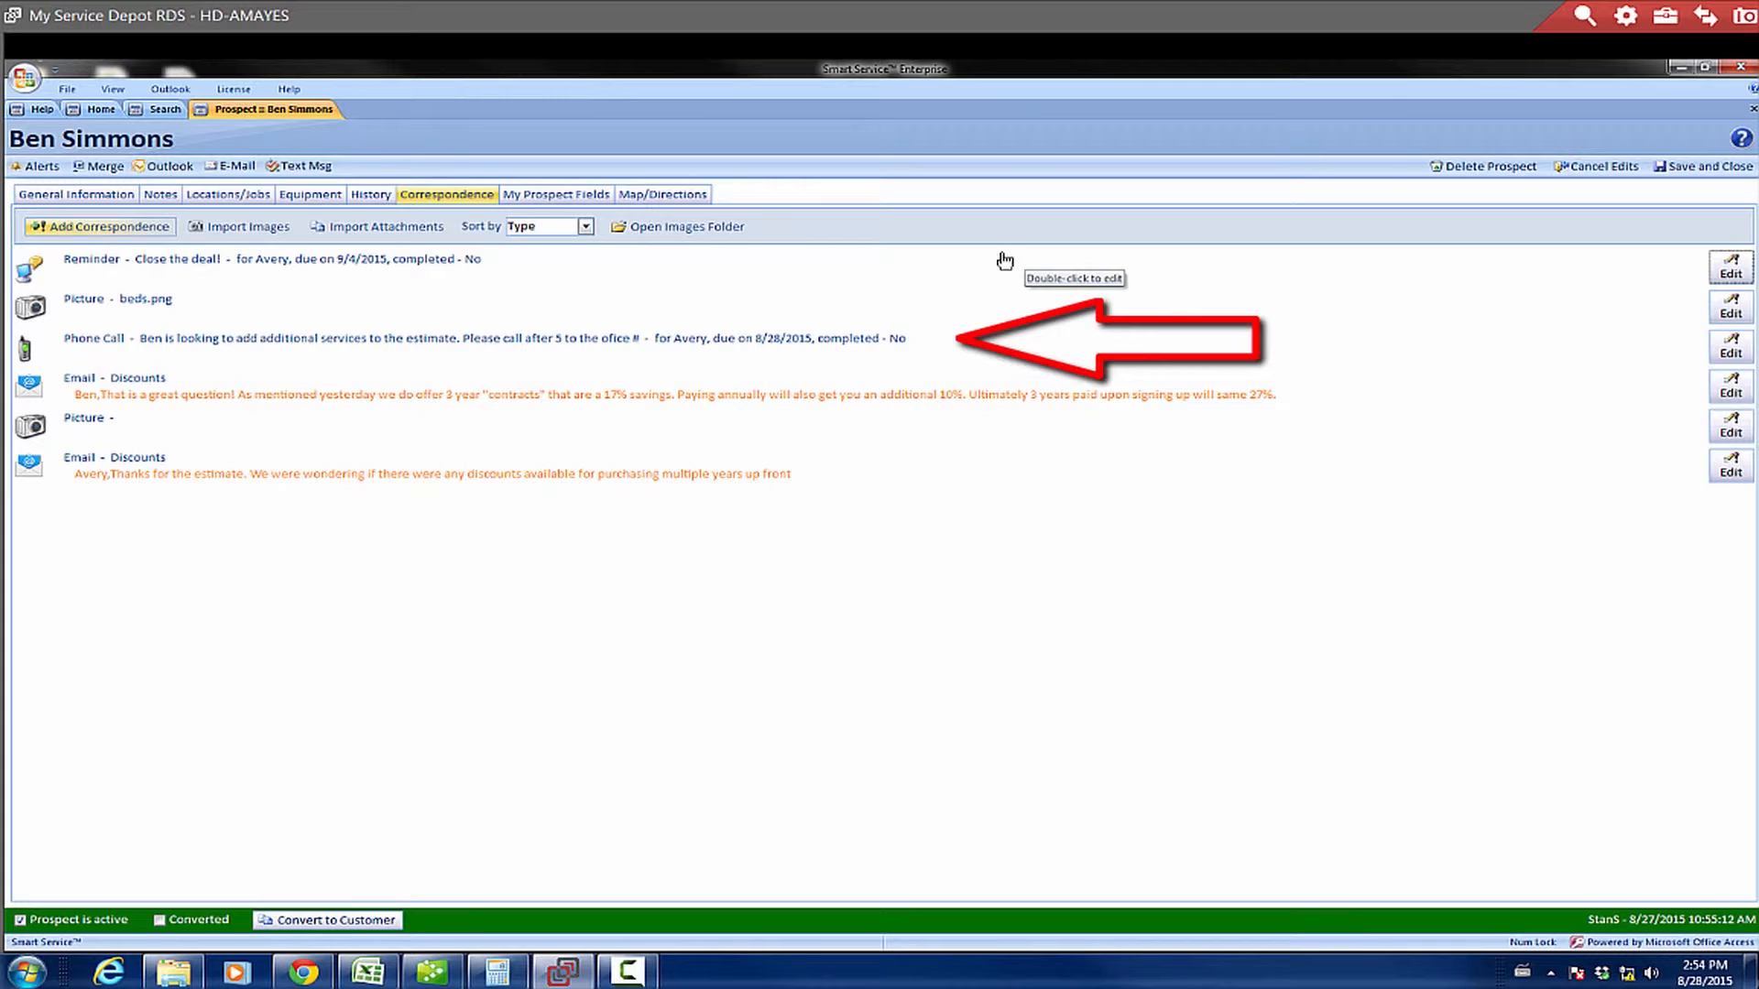
# Check the sales rep's schedule for August 28, 2015.
pyautogui.click(102, 111)
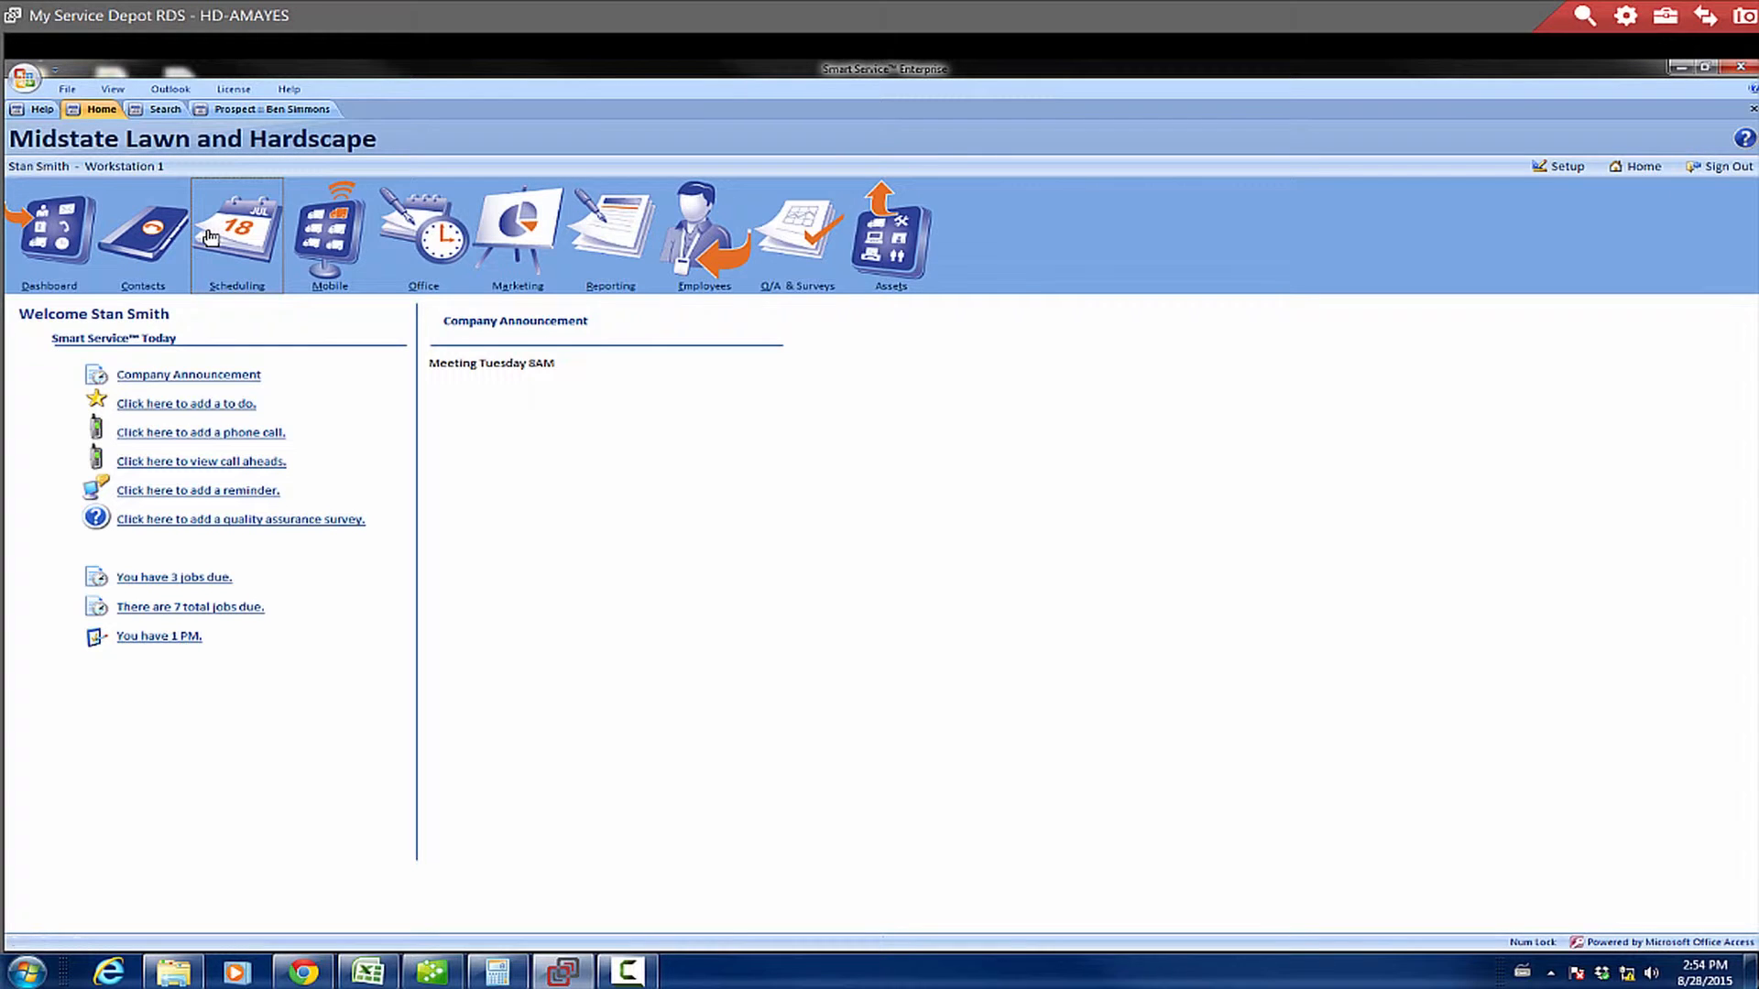
pyautogui.click(211, 237)
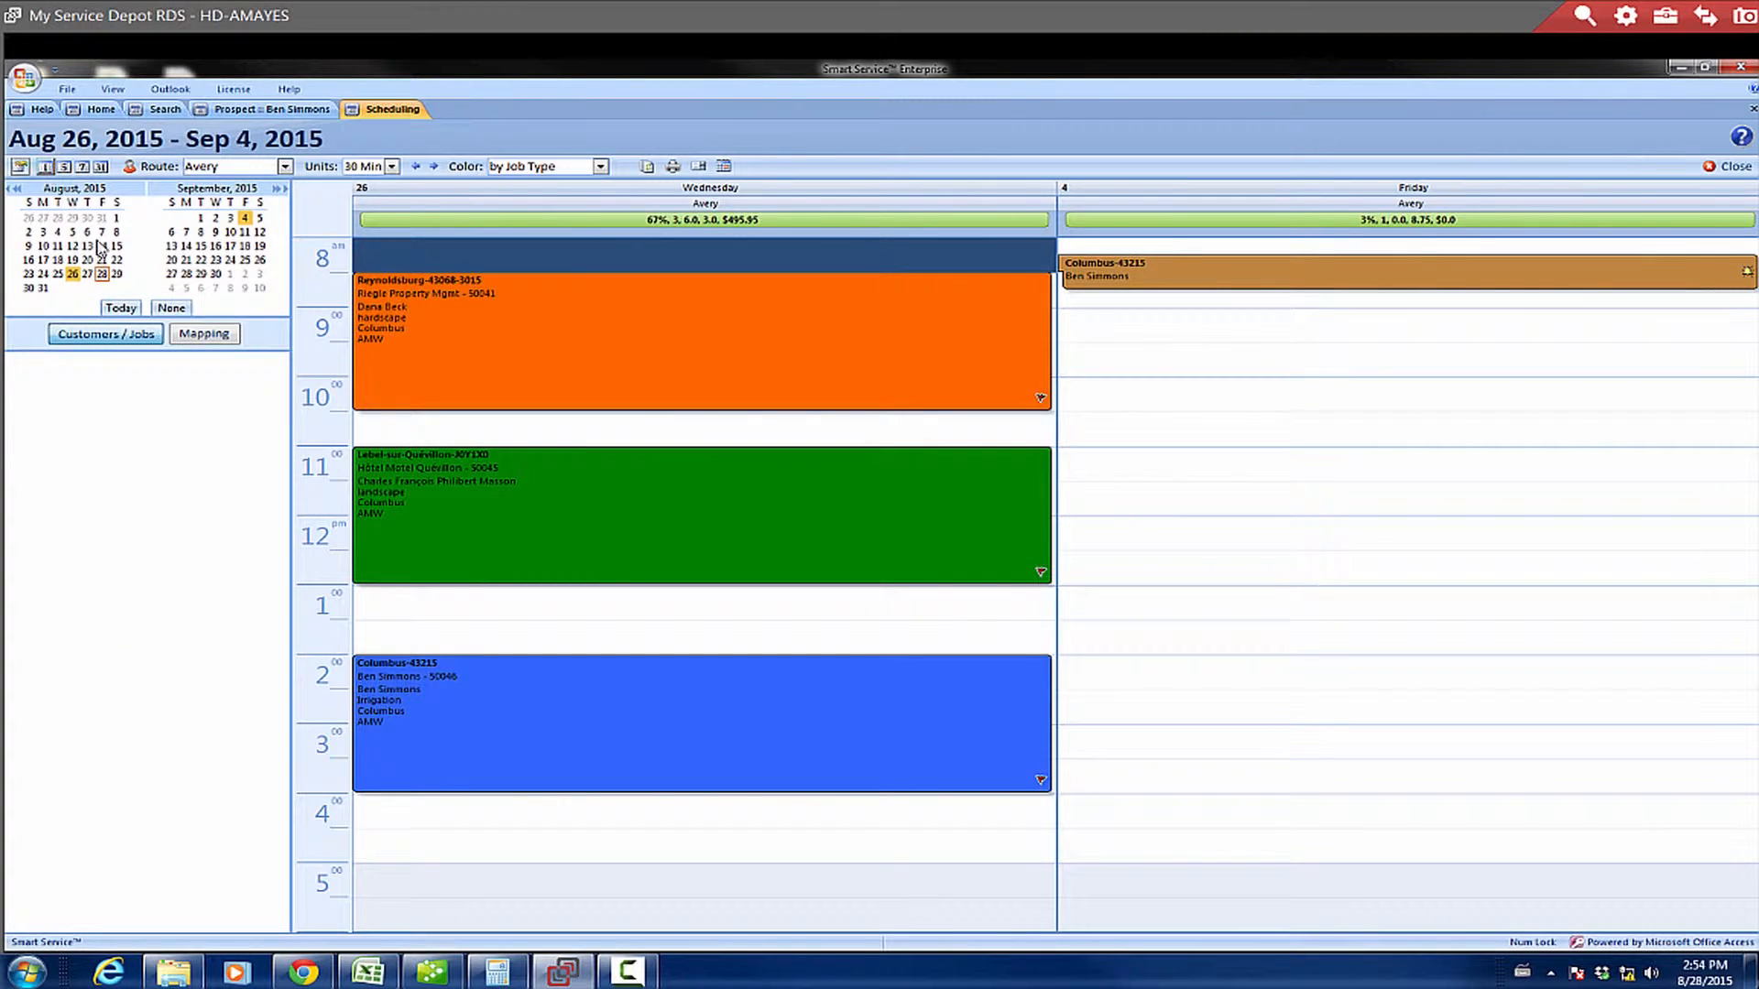
pyautogui.click(103, 274)
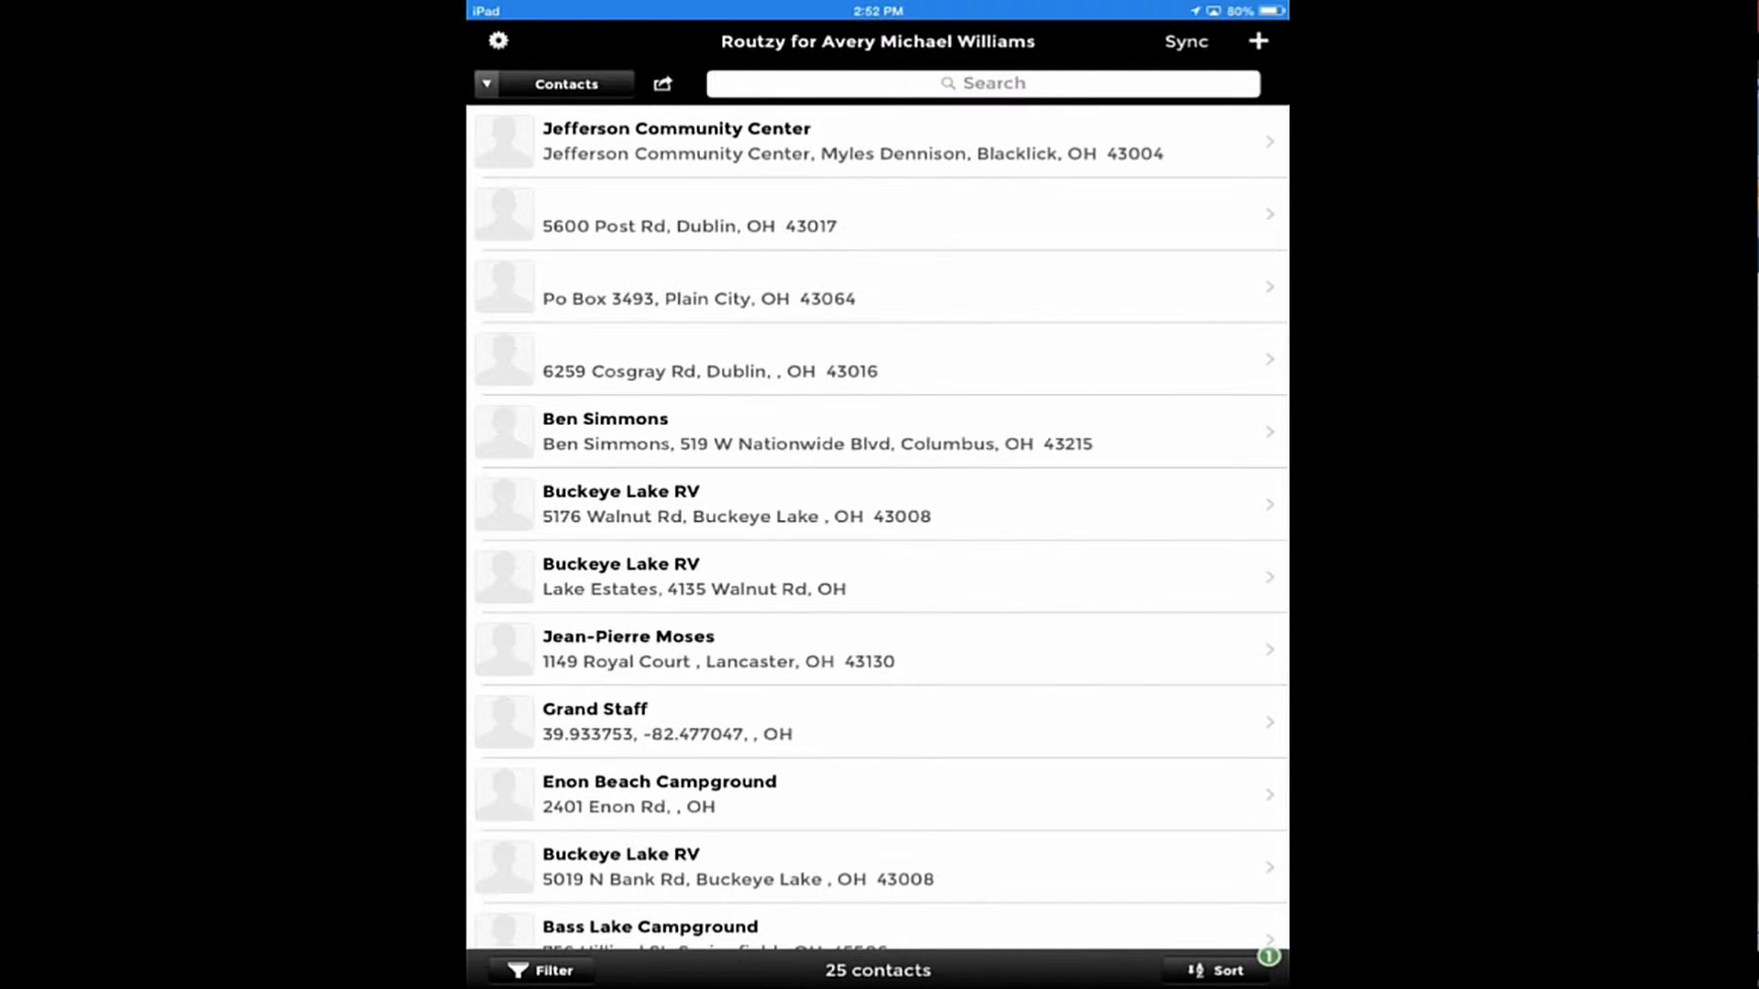
# Switch to Routzy, view the 5:00 PM Call Out activity on the prospect's contact record, and return to the contacts list.
pyautogui.click(825, 431)
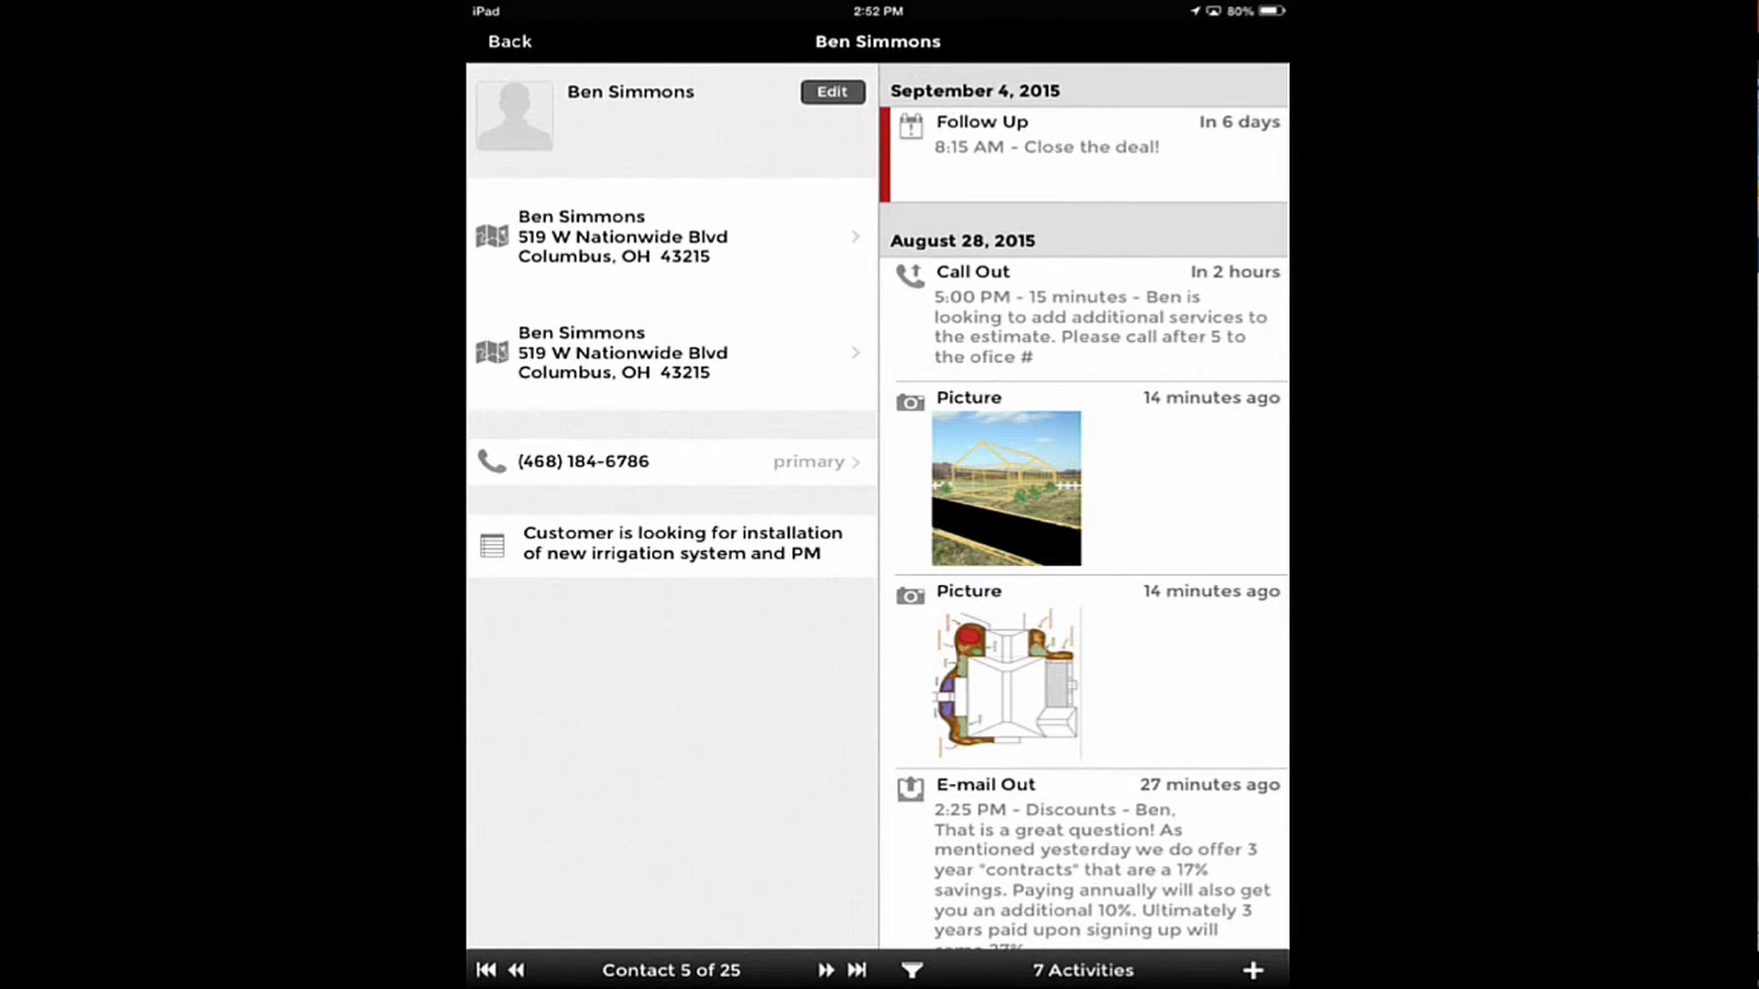
pyautogui.click(1081, 316)
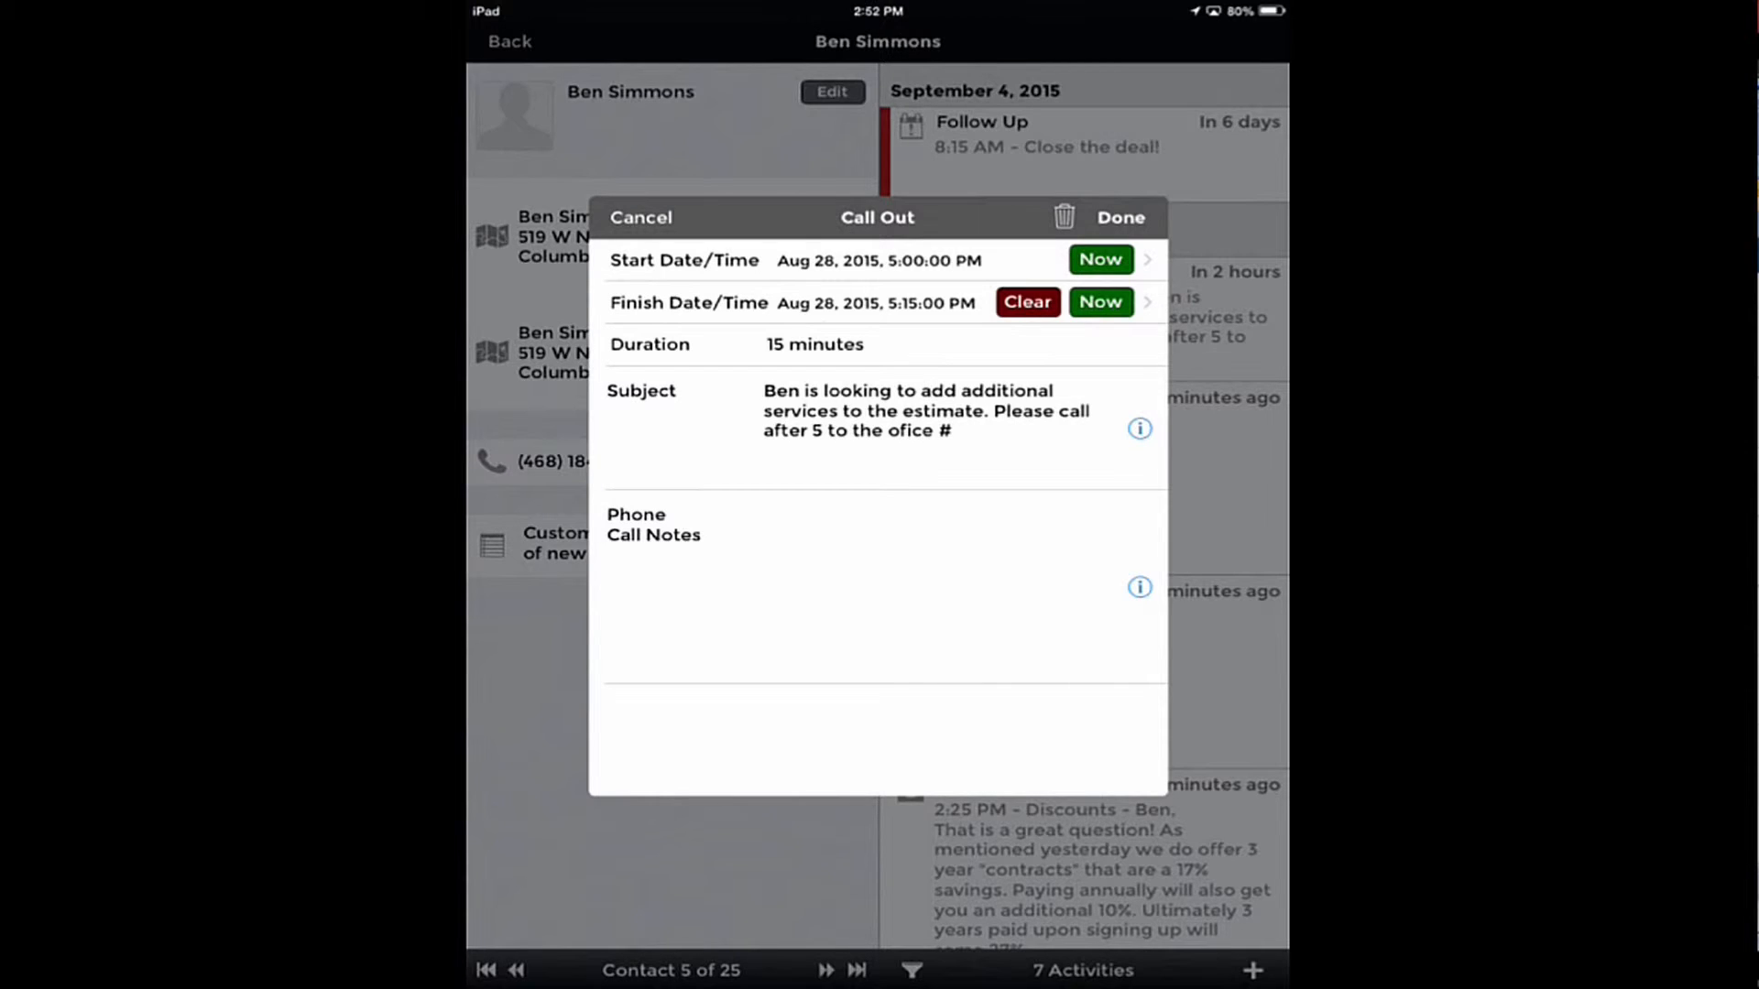
pyautogui.click(1122, 218)
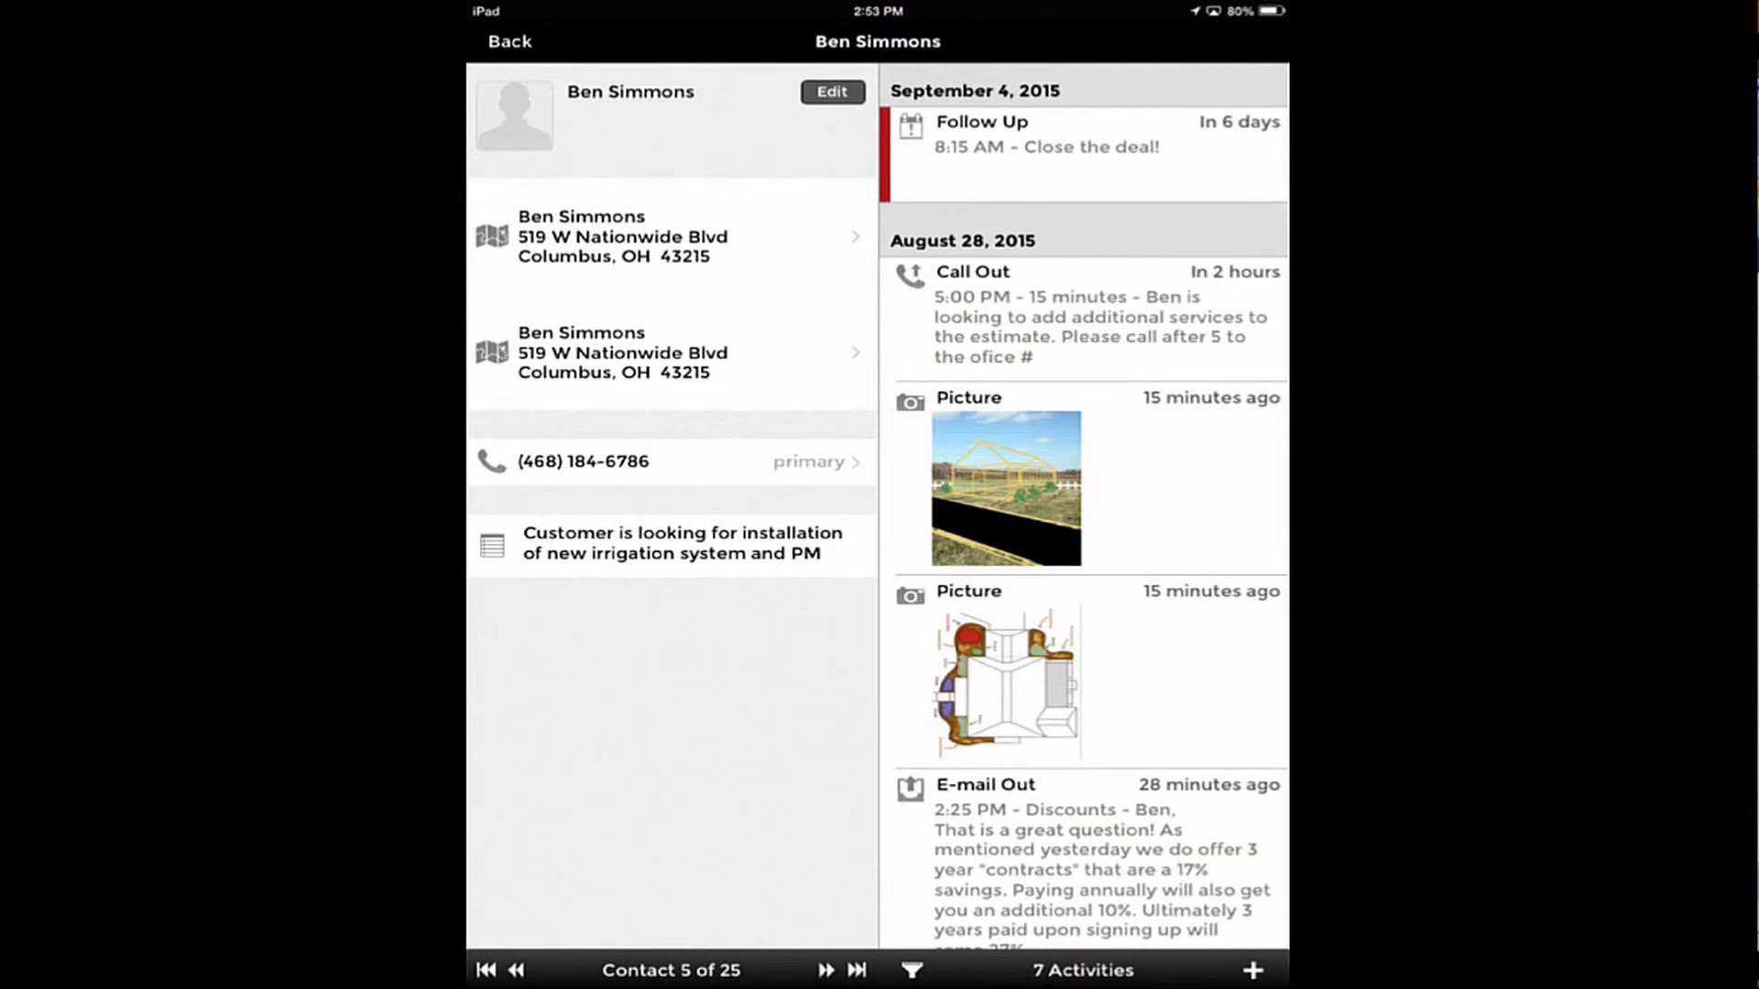
pyautogui.click(509, 41)
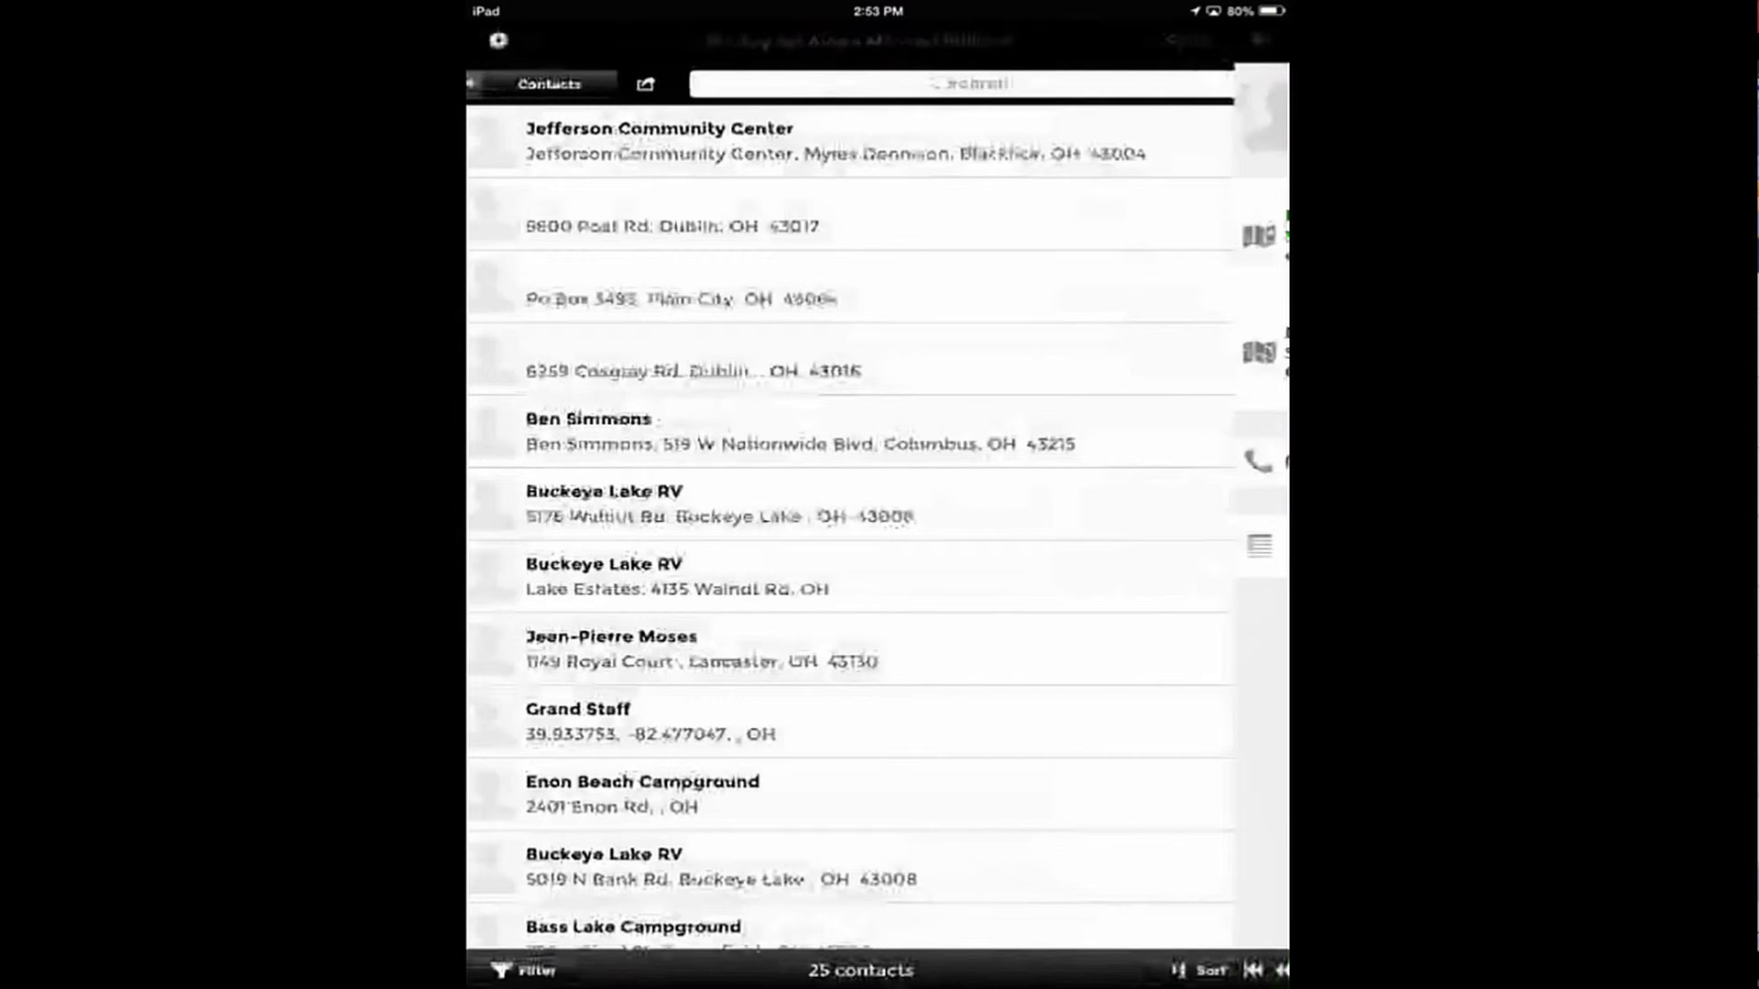
# Show the Activity Detail report in Analytics for this week.
pyautogui.click(559, 84)
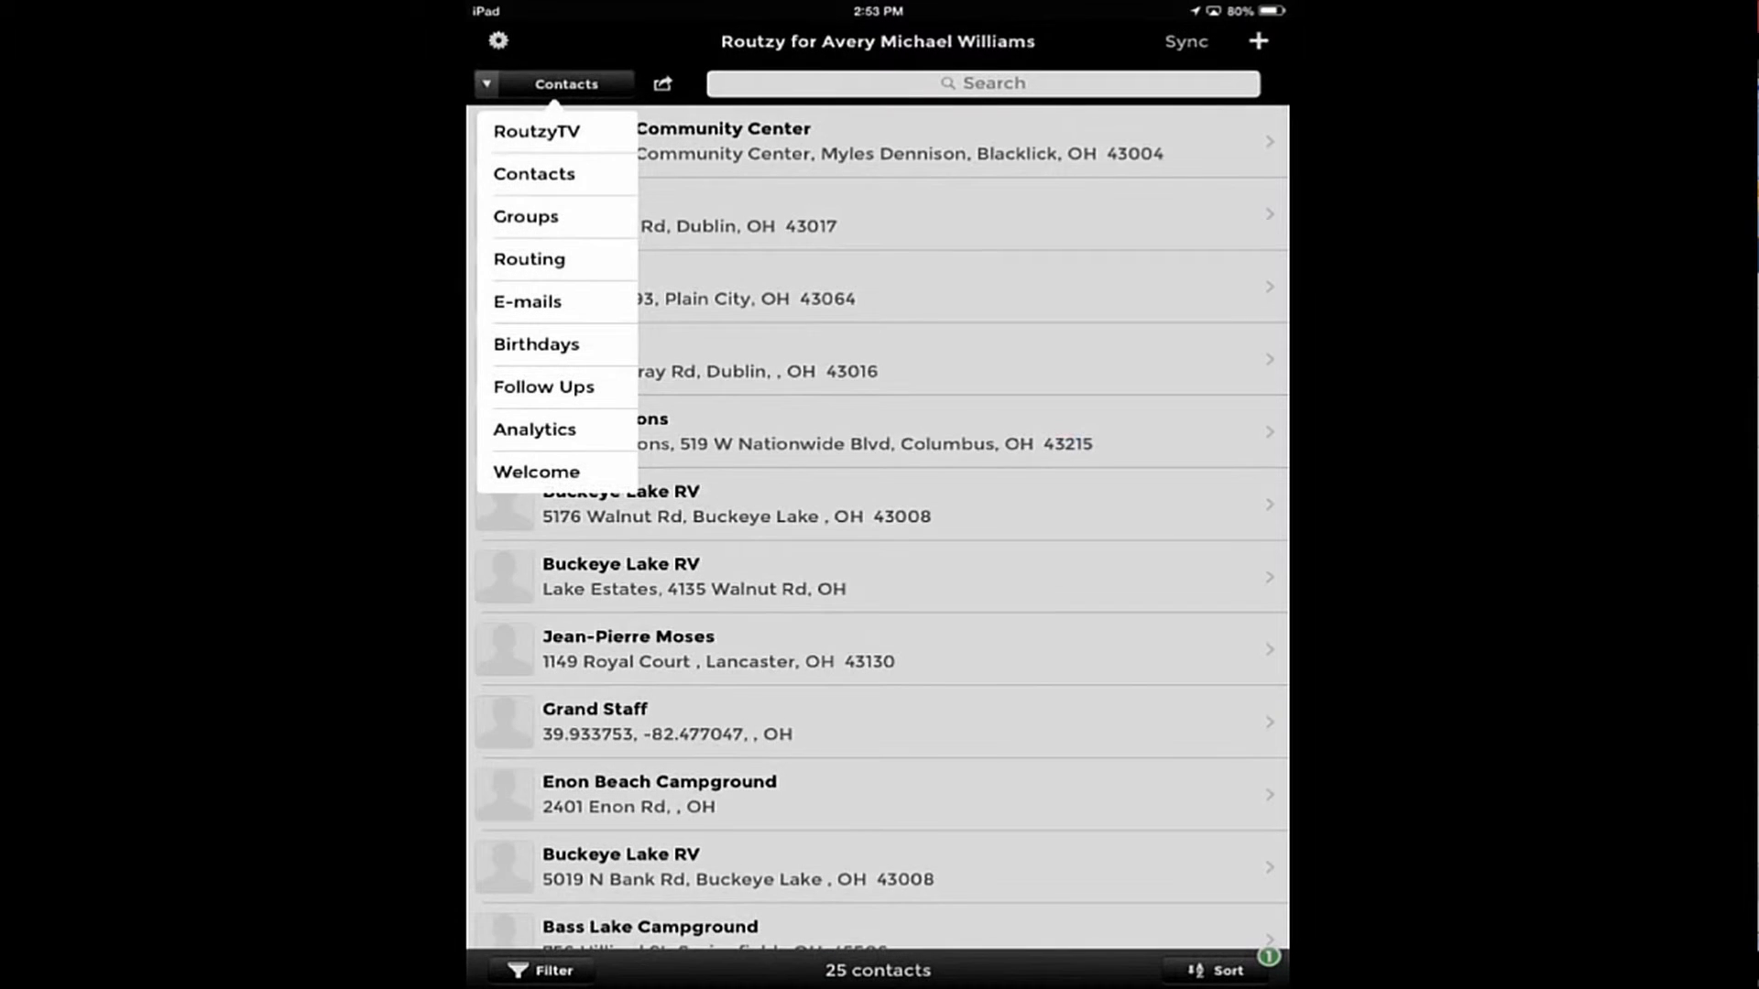
pyautogui.click(534, 428)
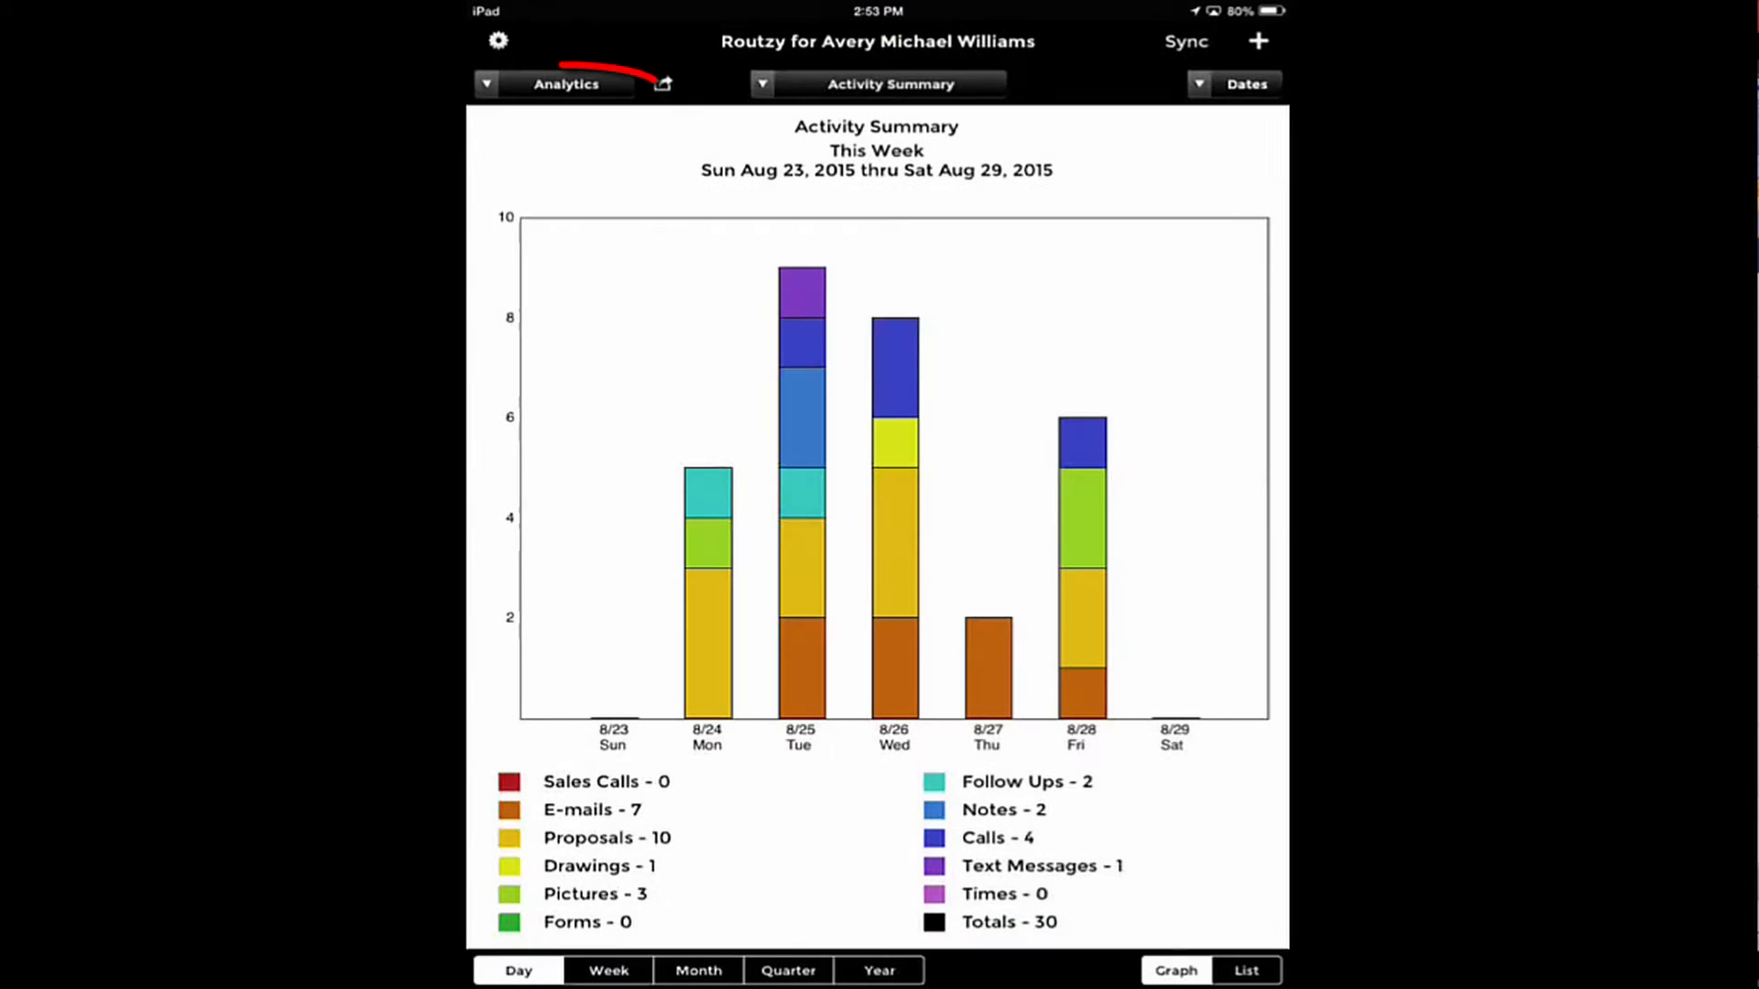
pyautogui.click(884, 83)
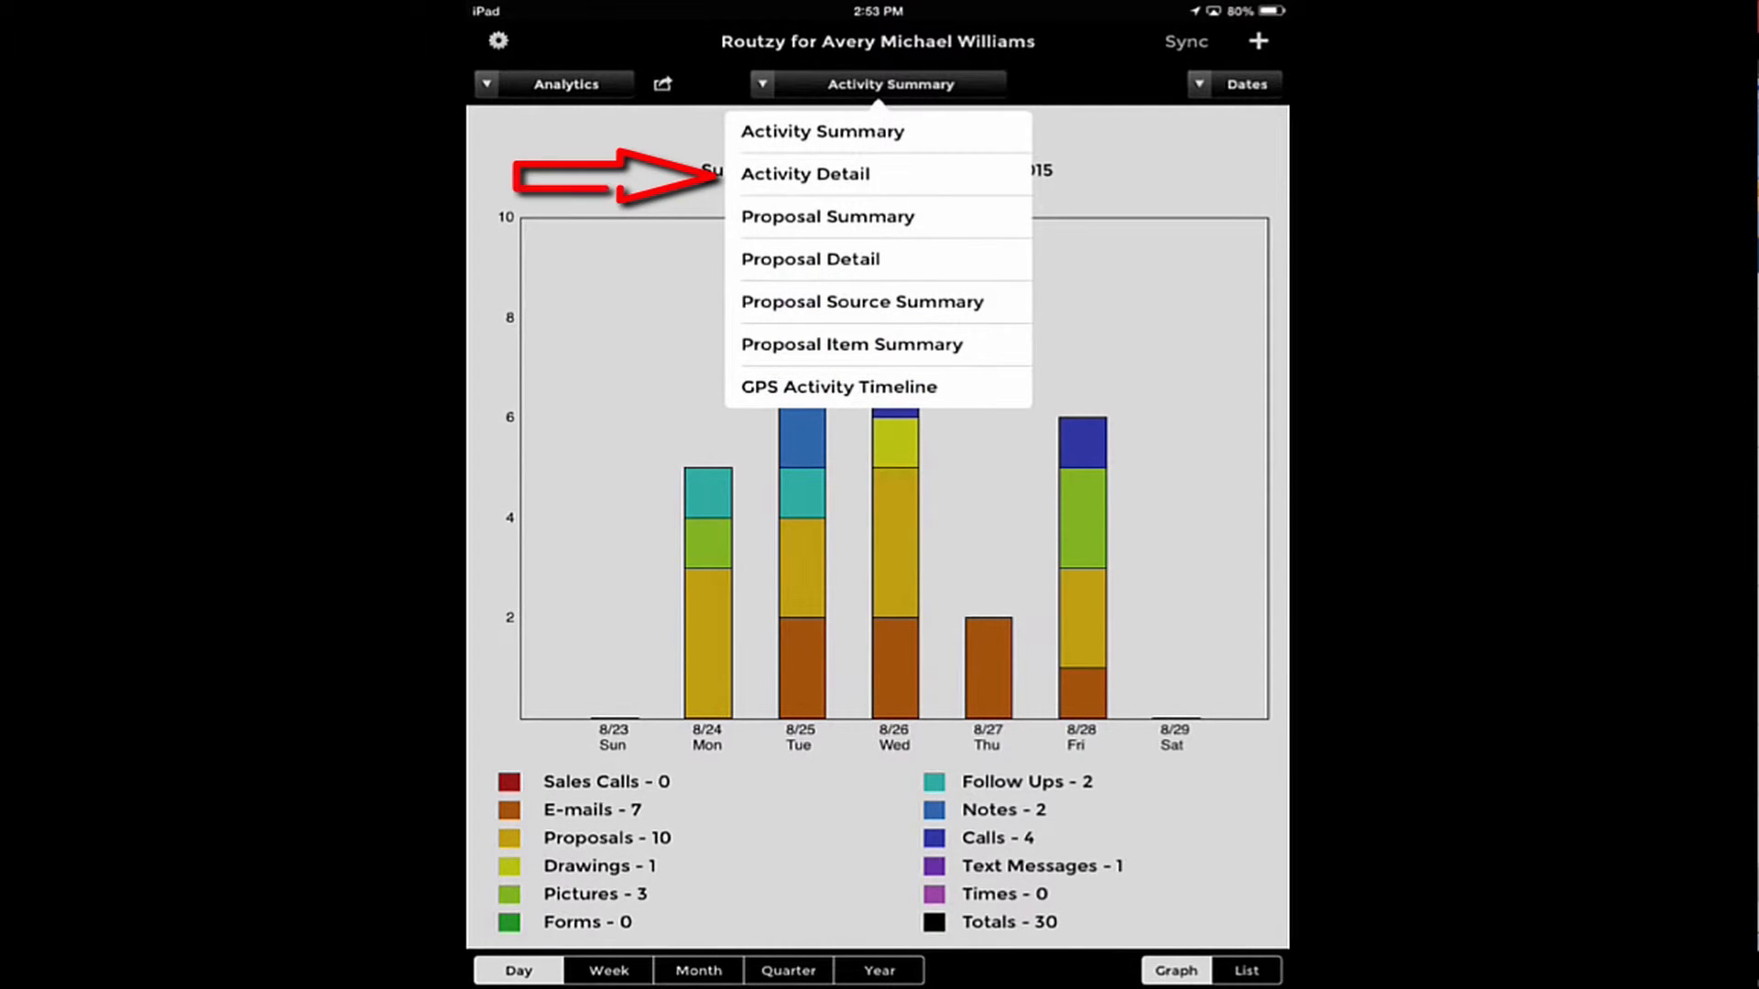
pyautogui.click(805, 174)
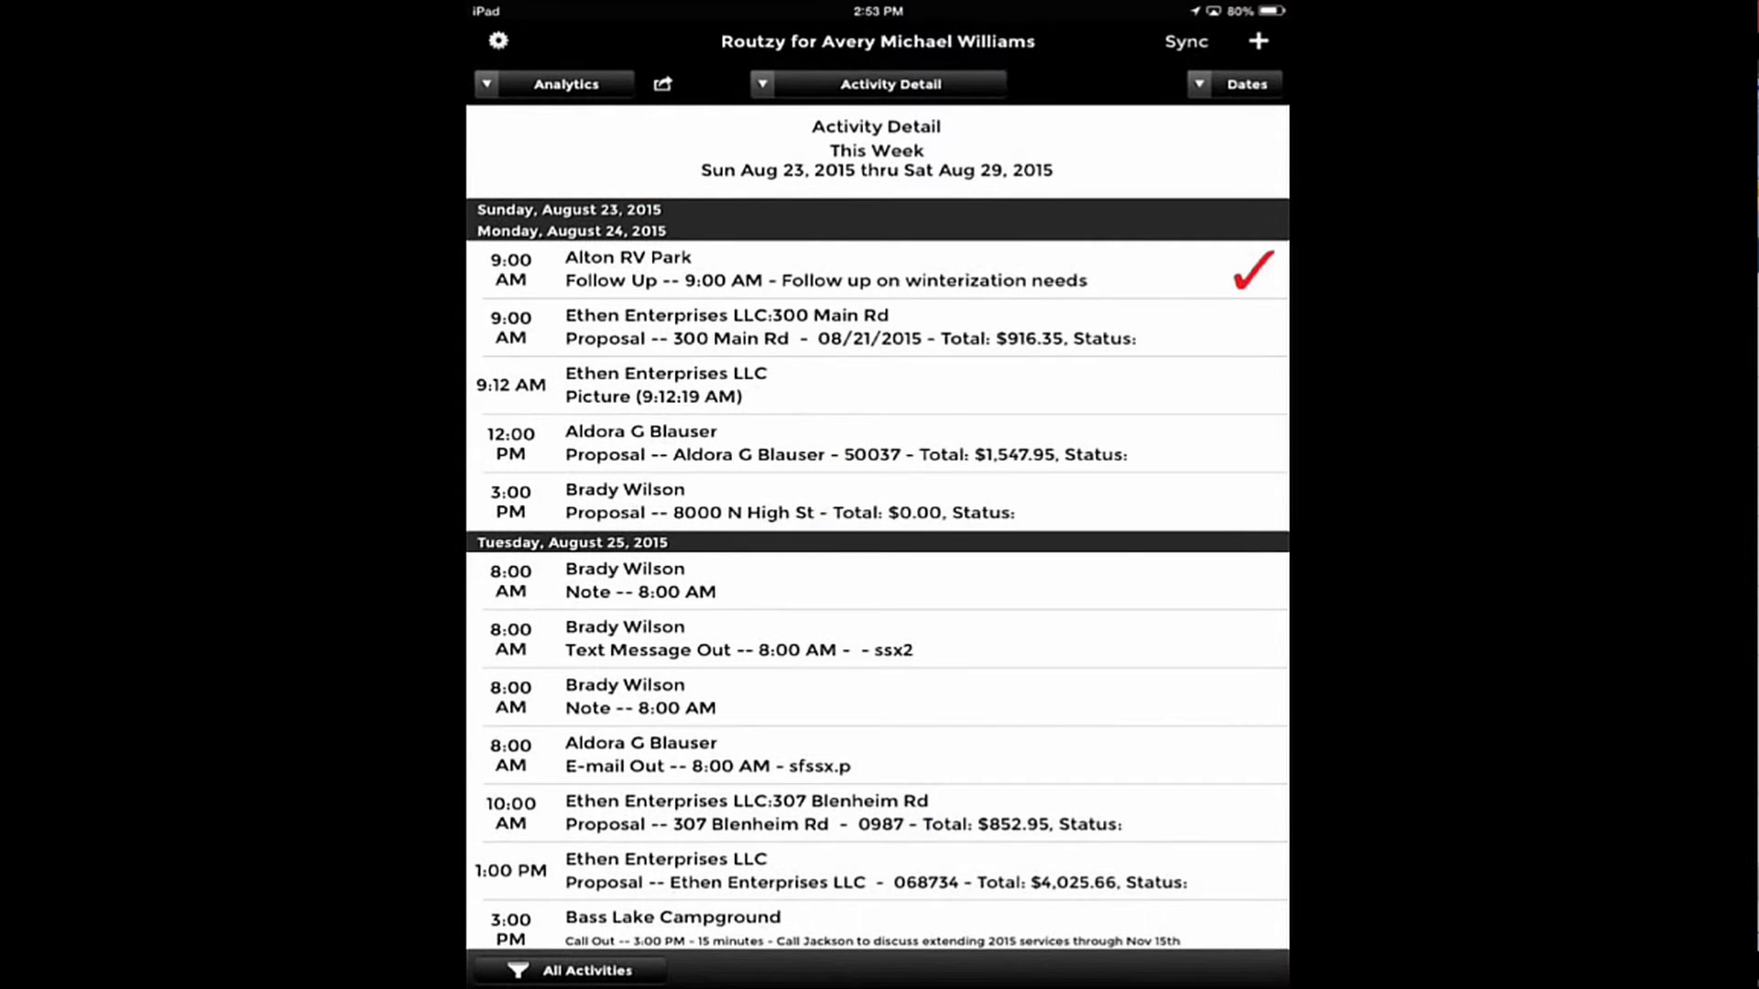
# Open the 5:00 PM Call Out listed under Friday, August 28, 2015 and go to its contact.
pyautogui.scroll(-3, 878, 577)
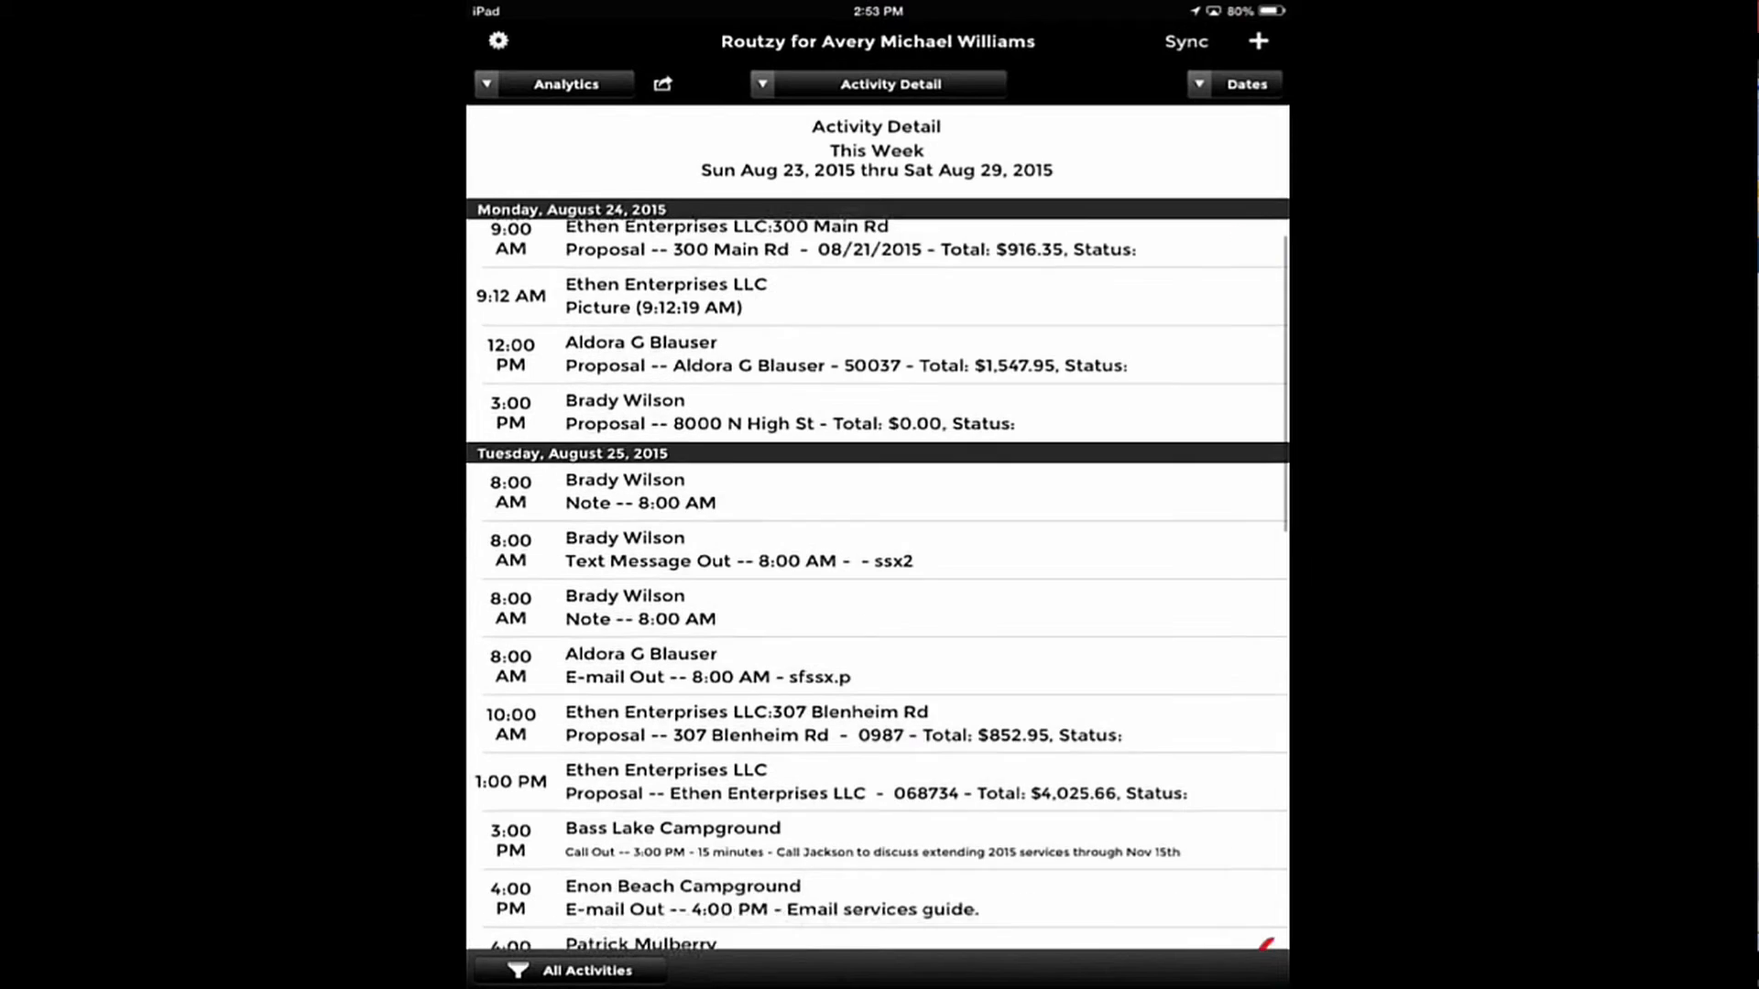
pyautogui.scroll(-8, 877, 577)
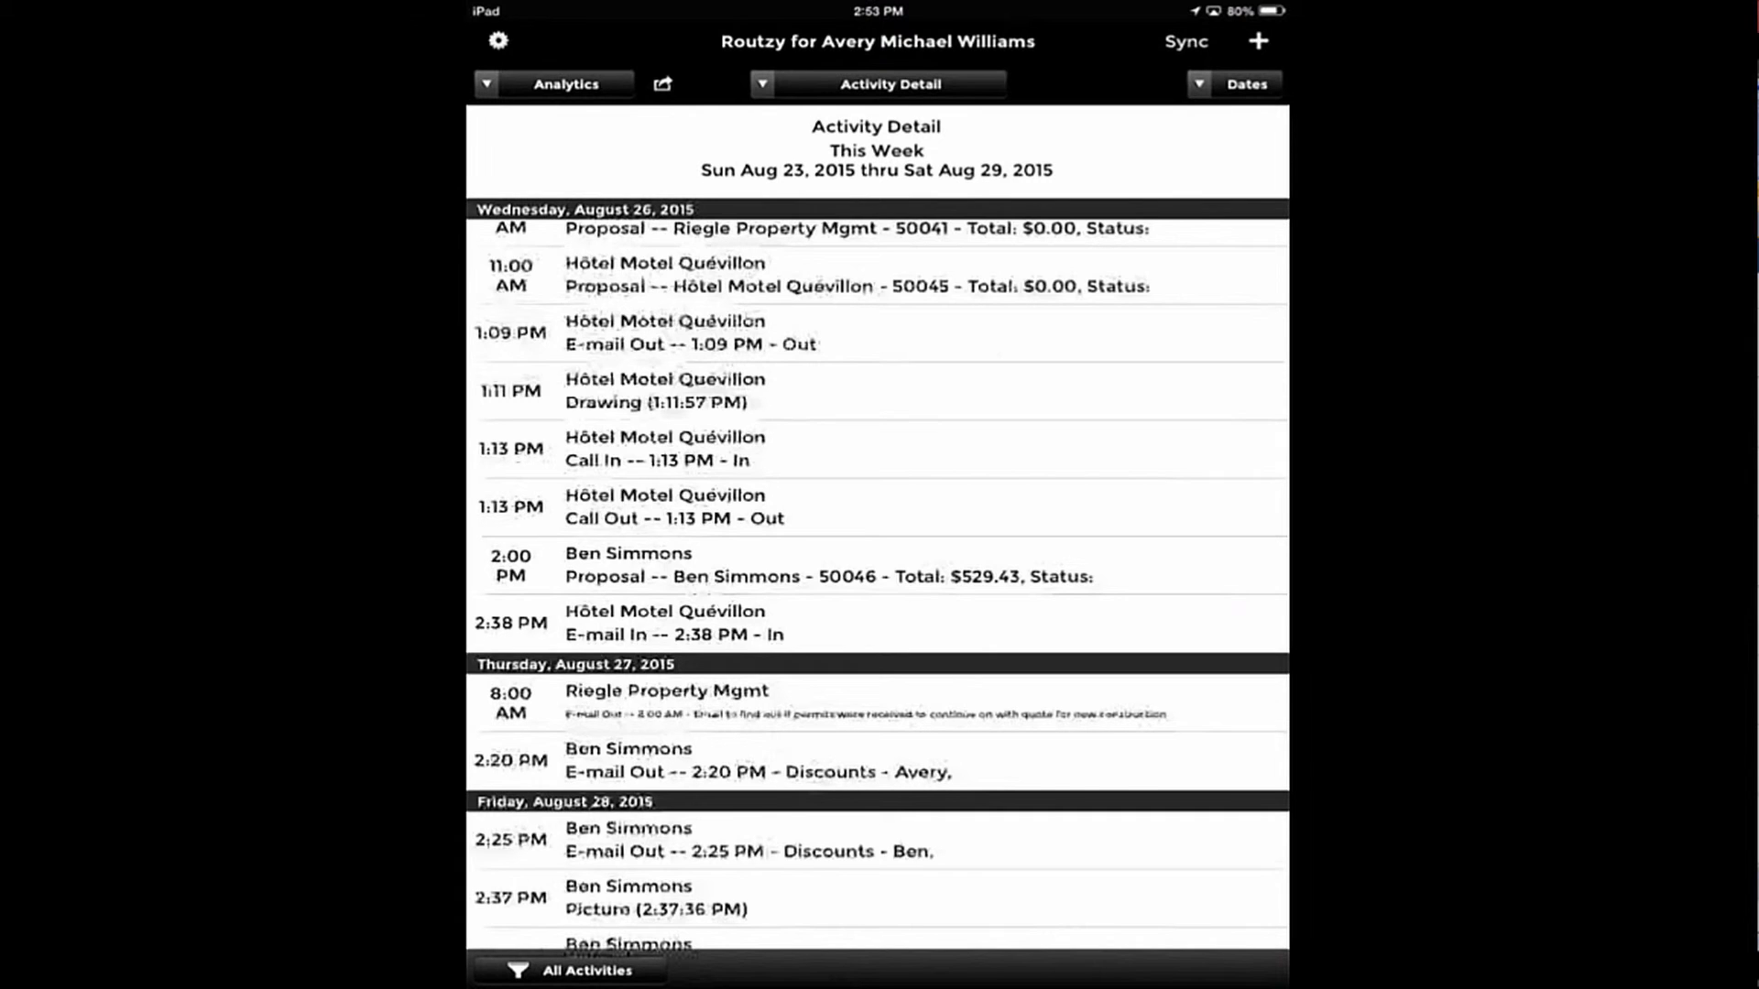
pyautogui.scroll(-3, 877, 577)
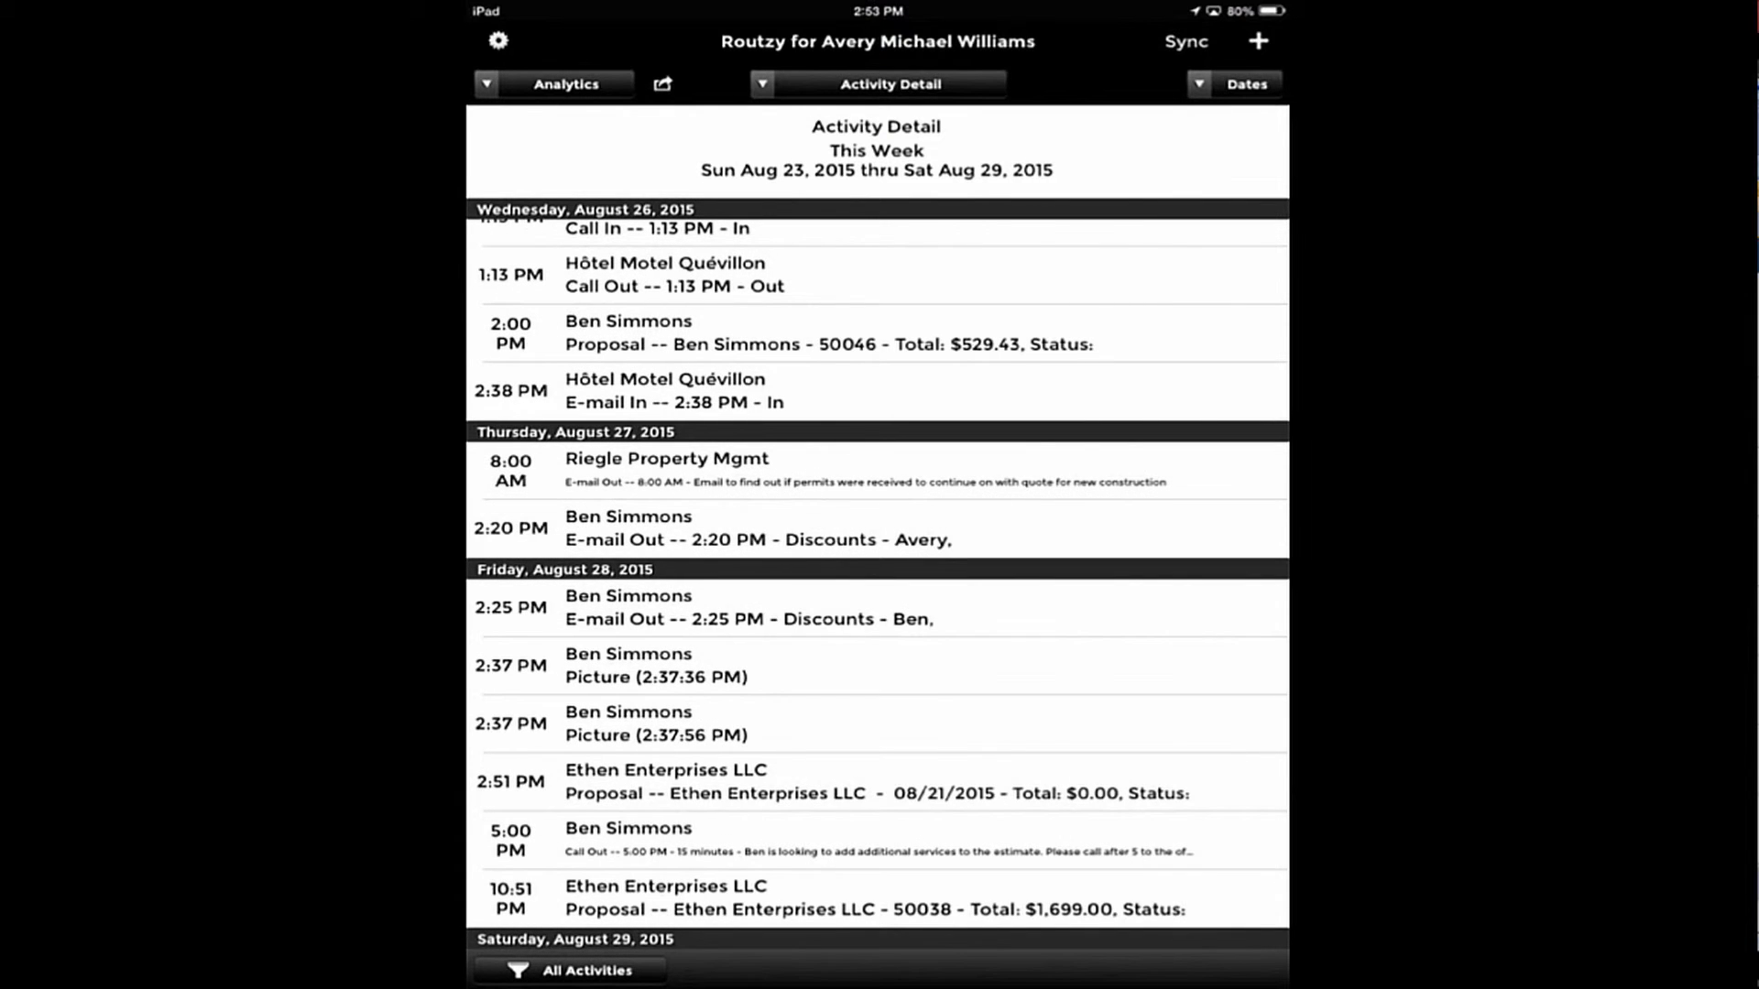
pyautogui.click(878, 840)
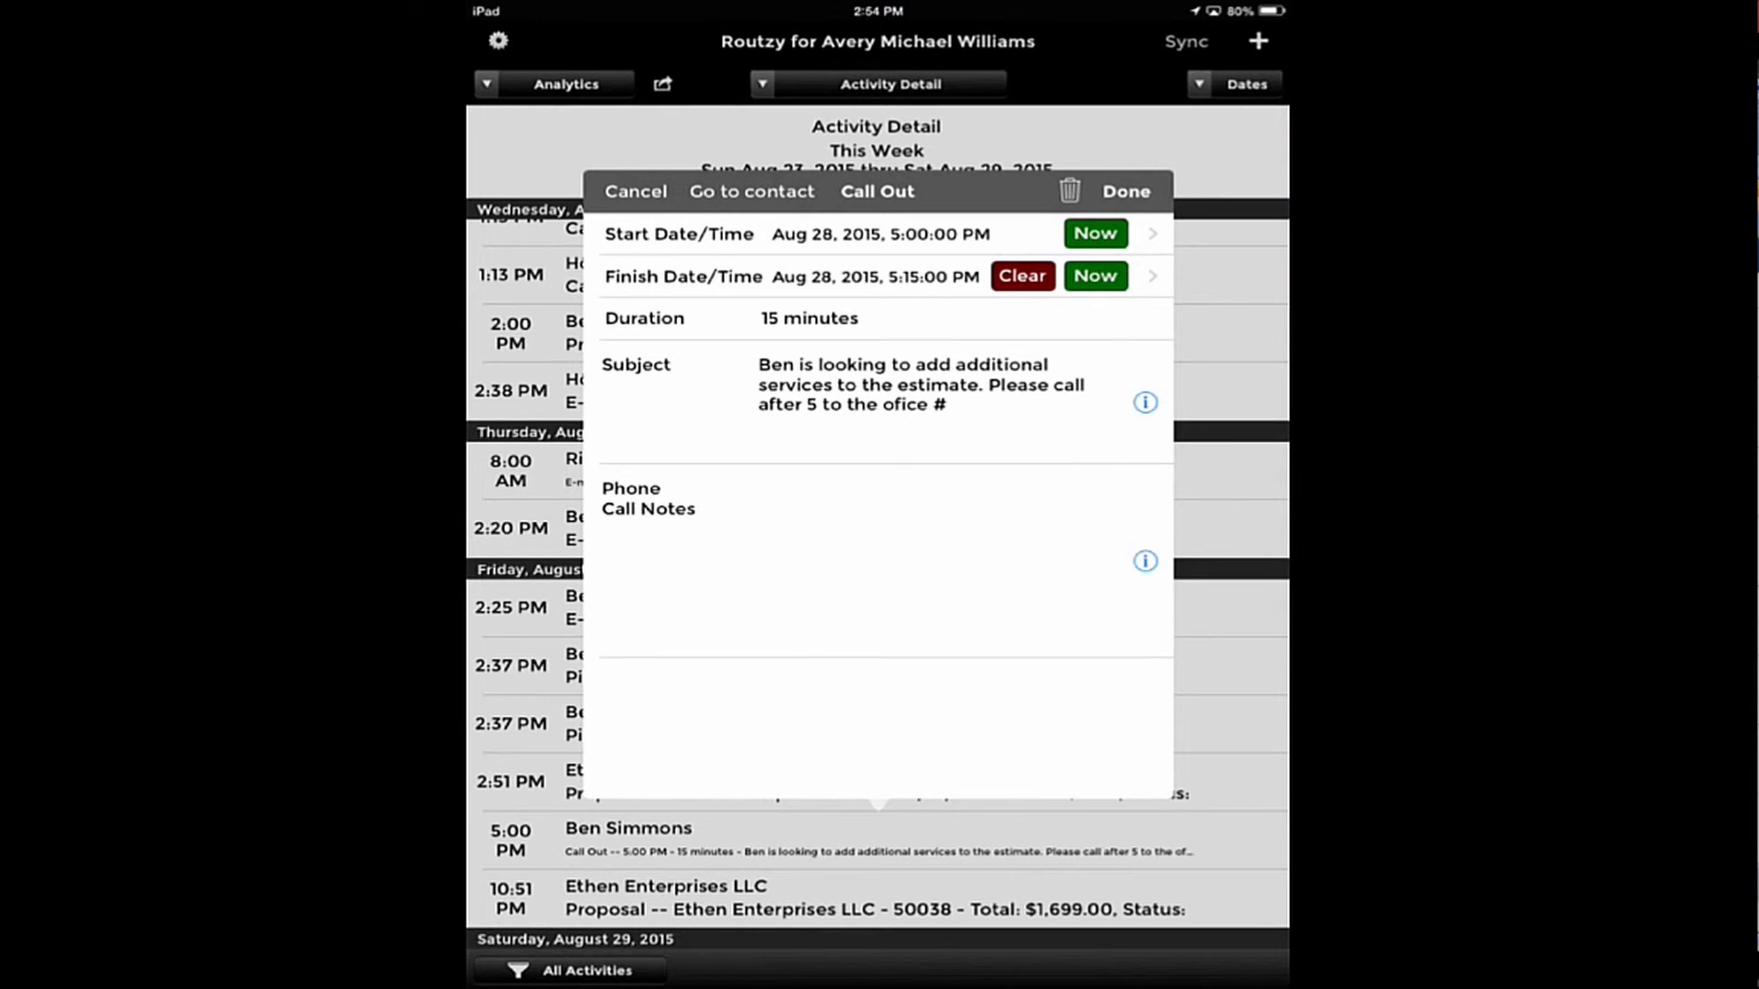
pyautogui.click(752, 192)
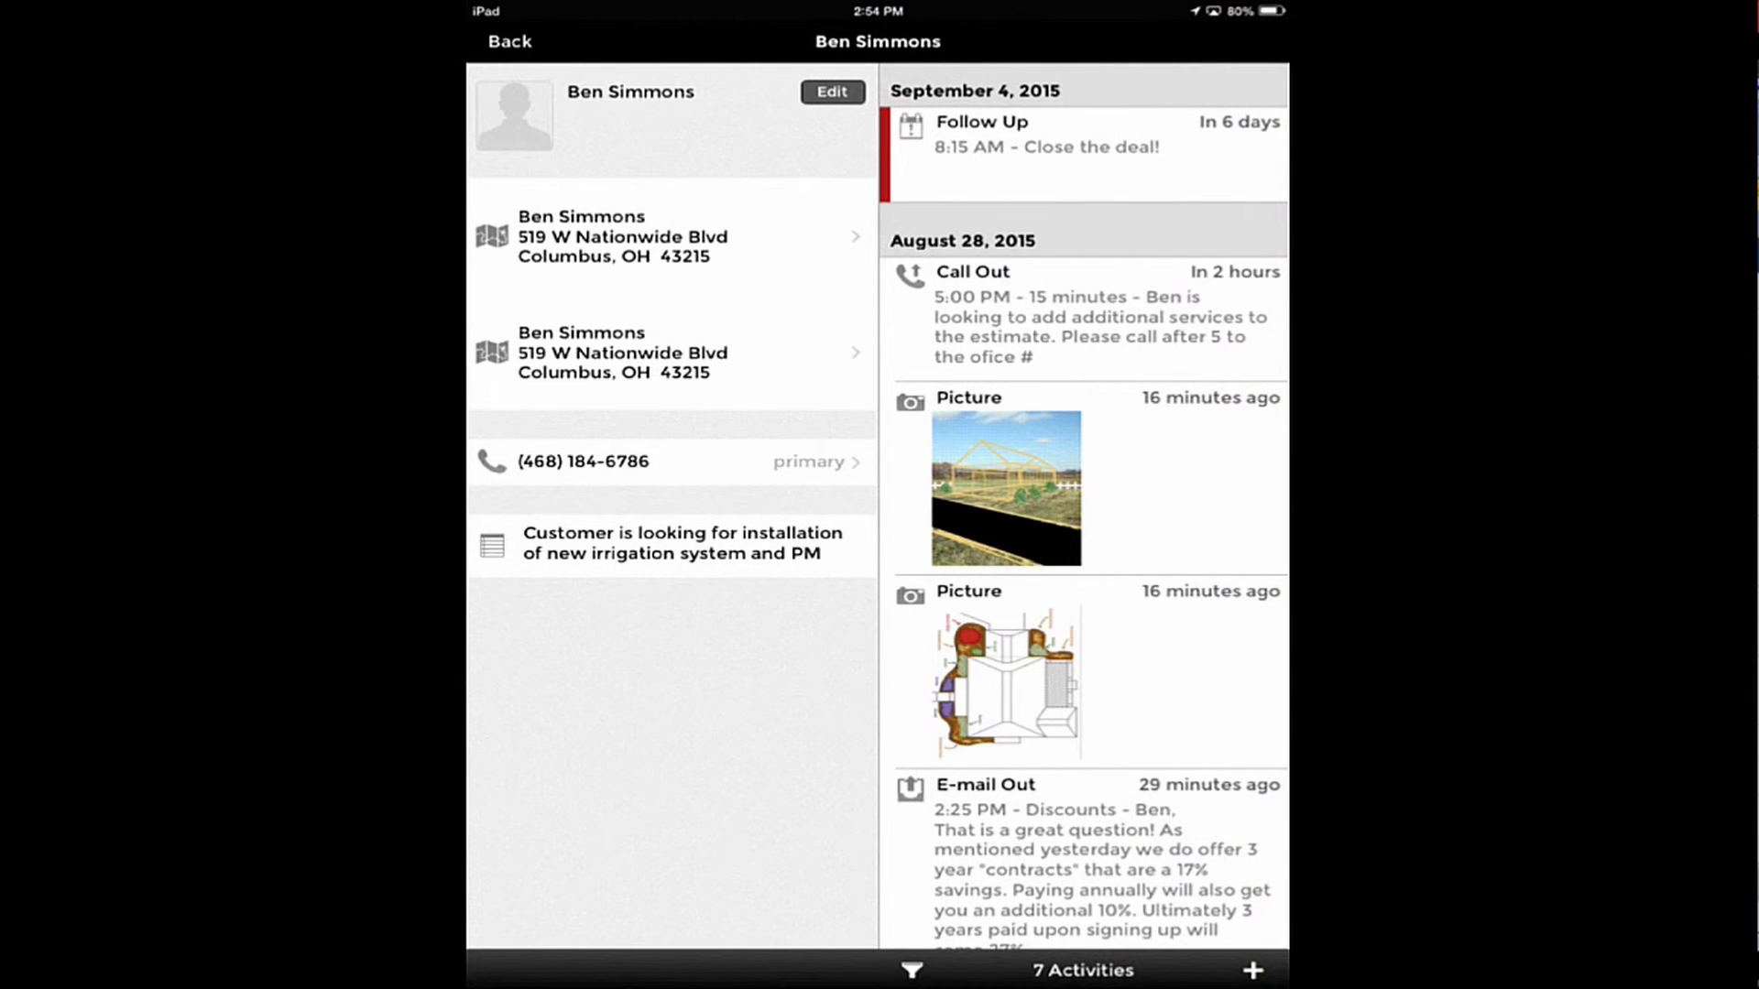
# Start a new E-mail Out activity for the contact.
pyautogui.click(1253, 970)
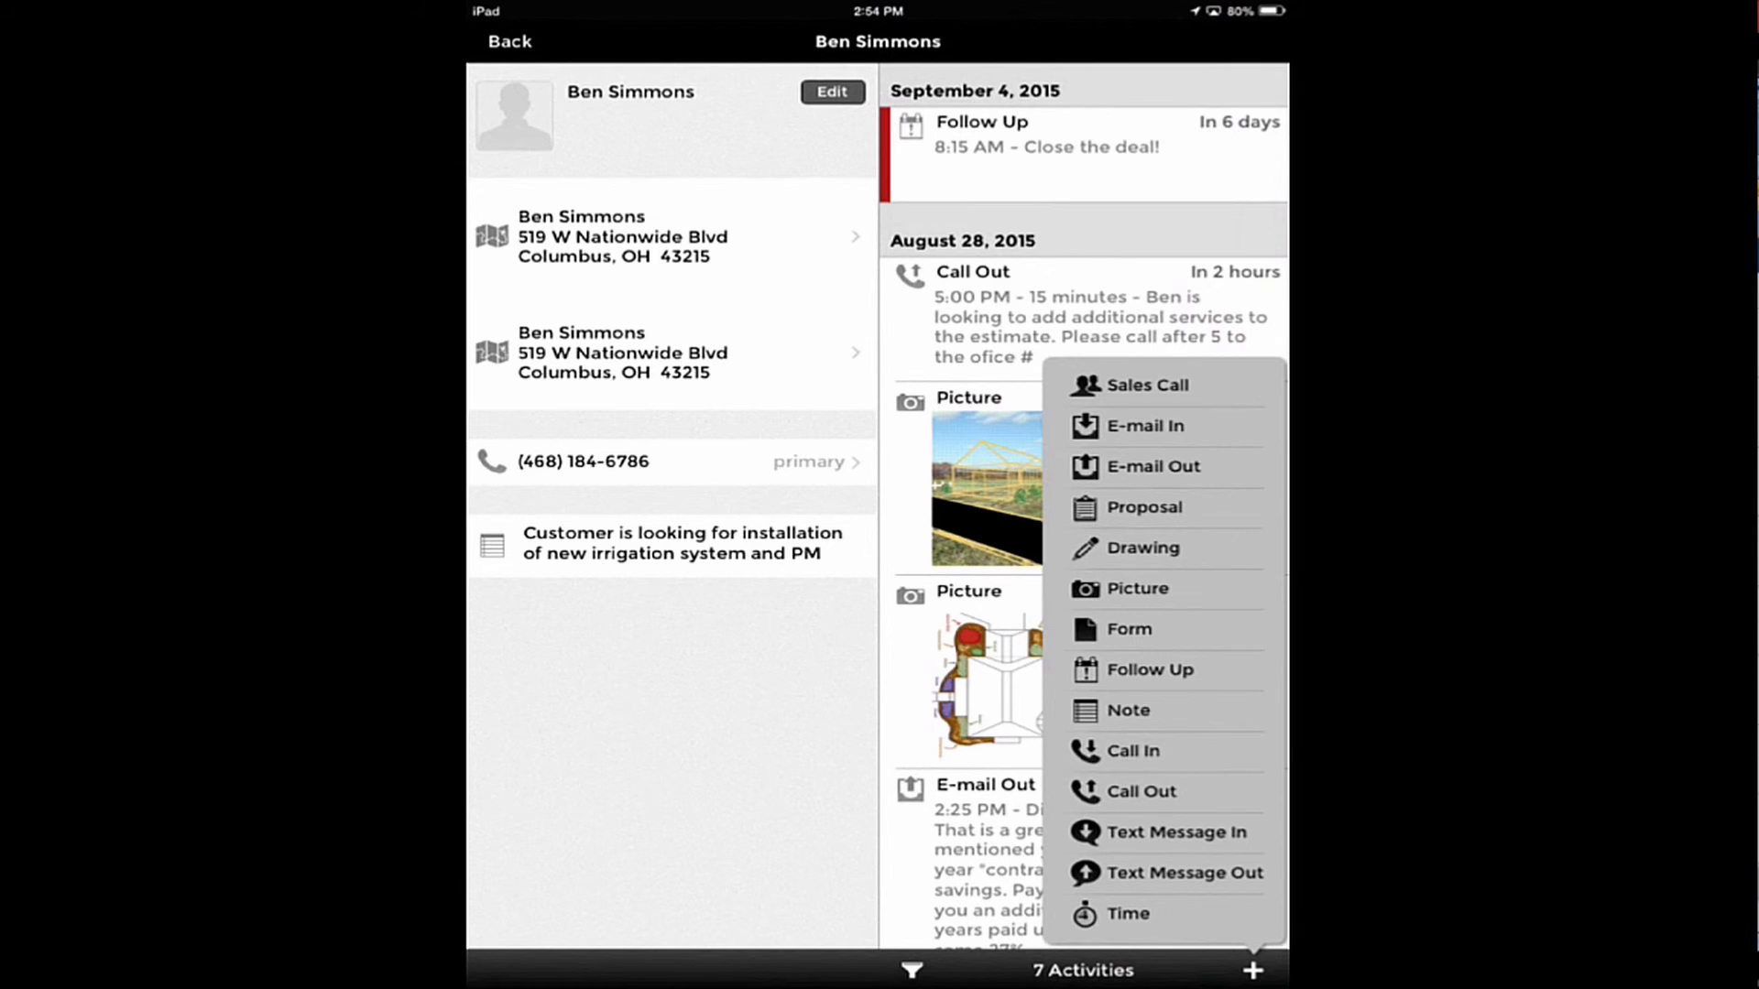
pyautogui.click(1153, 468)
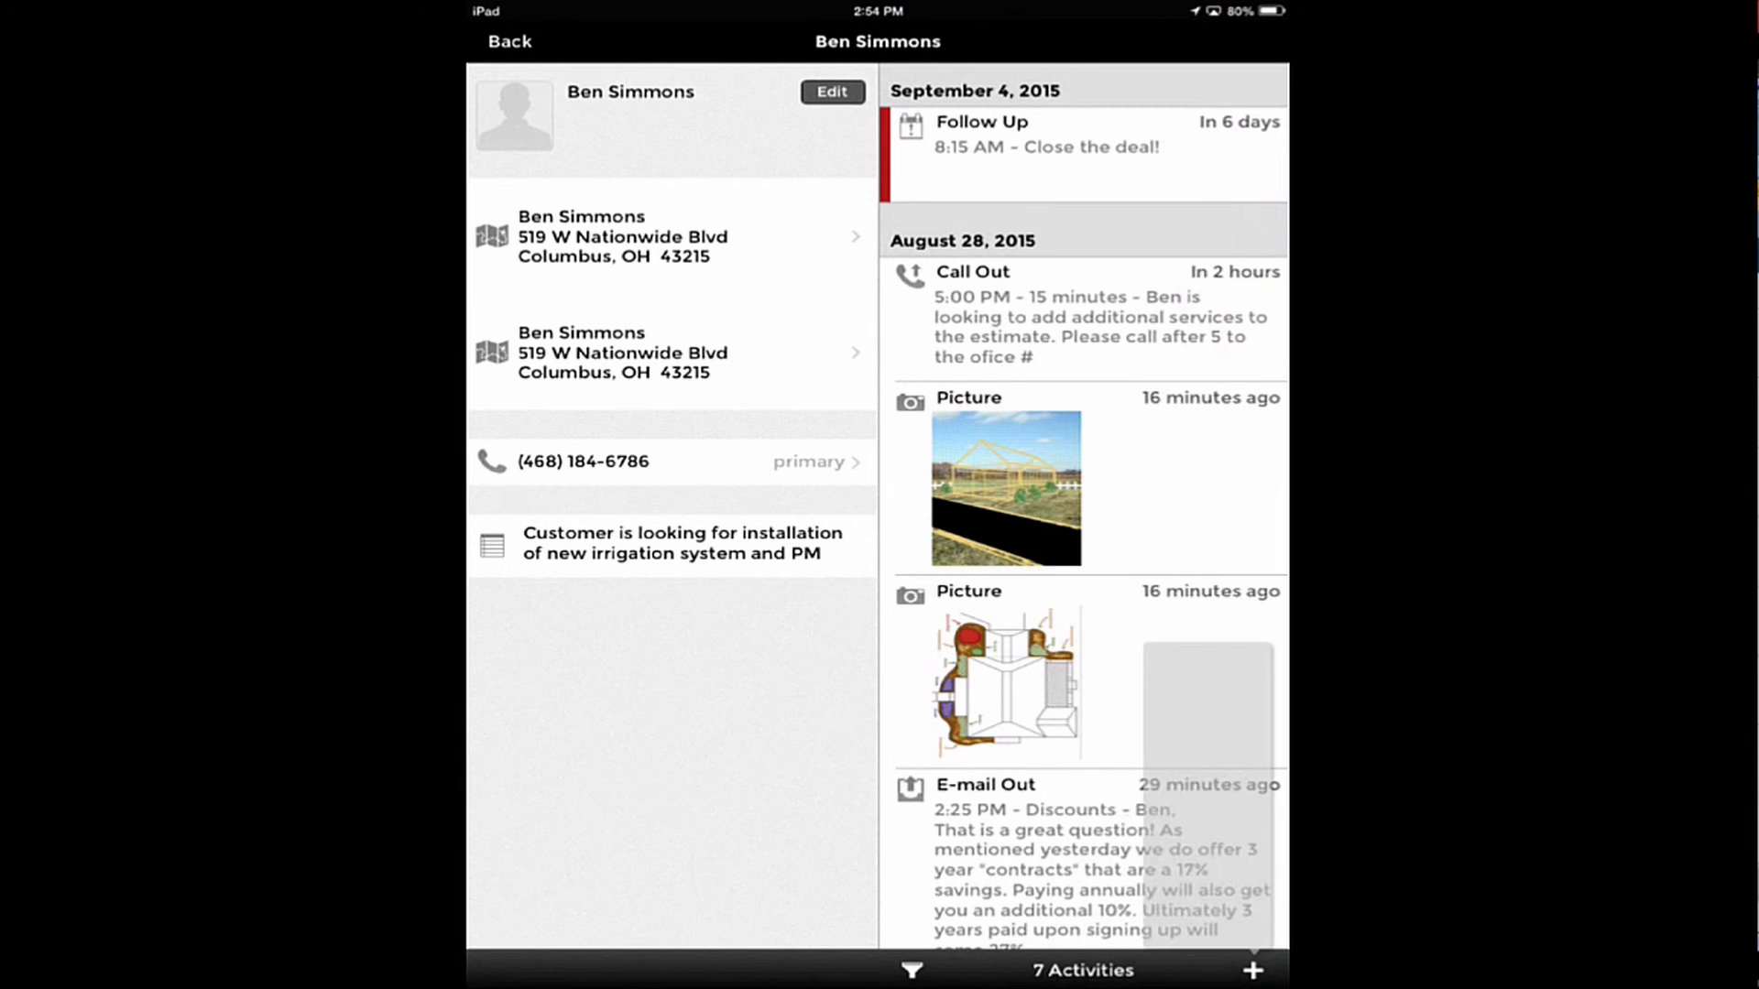